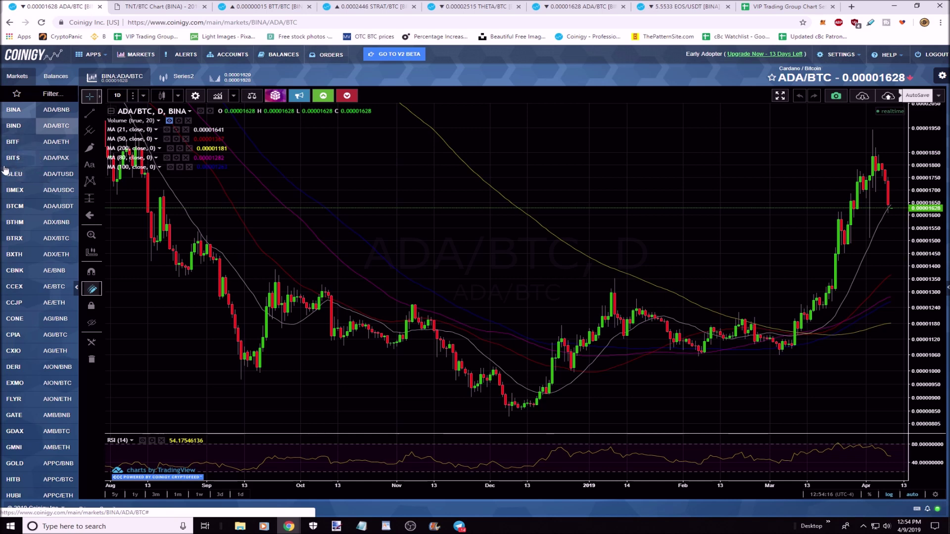
# Open the BTC/USD market of the BITS exchange and set its chart interval to one day
pyautogui.click(21, 161)
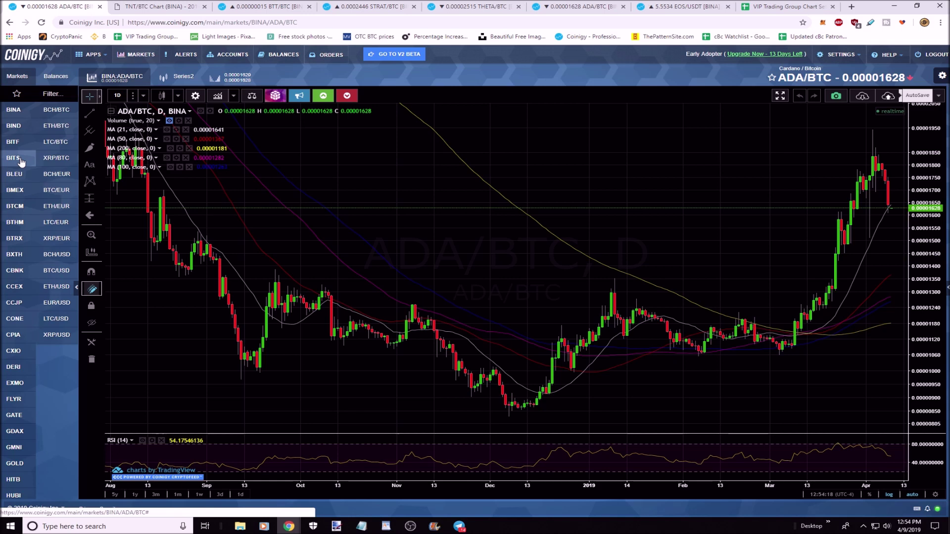
pyautogui.click(55, 276)
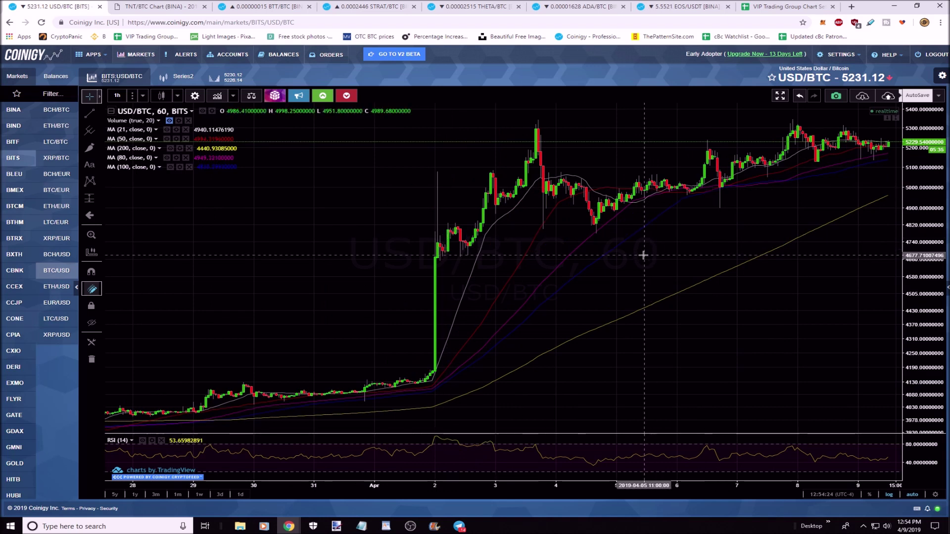
pyautogui.moveTo(914, 170); pyautogui.dragTo(914, 198)
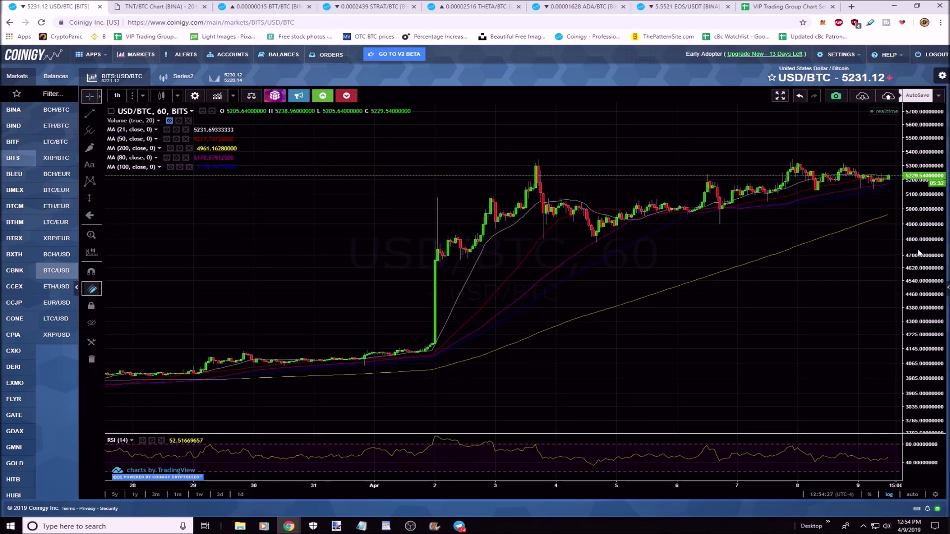
pyautogui.click(118, 95)
pyautogui.click(123, 272)
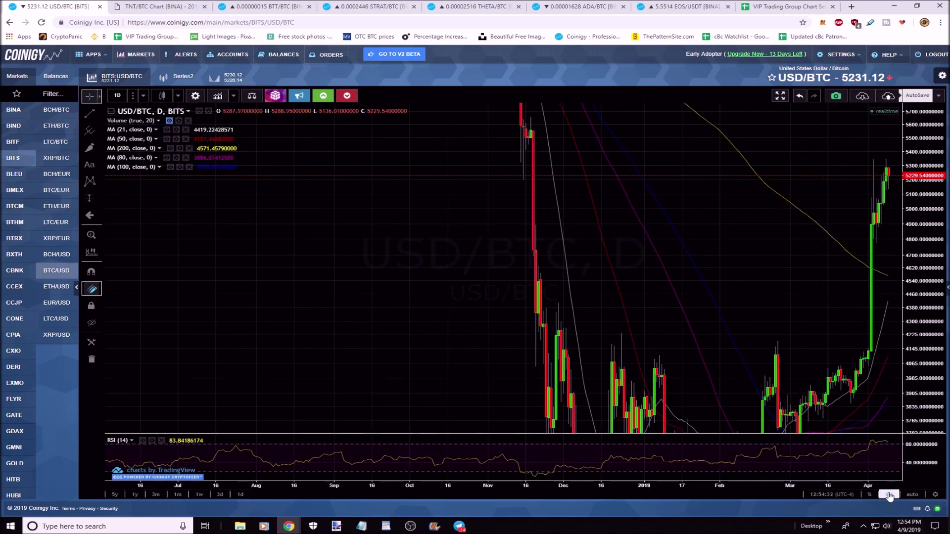
# Draw a rising channel on BTC/USD: a lower trend line from April 2014 to mid-2019 and an upper one from September 2013 to October 2018
pyautogui.moveTo(919, 198); pyautogui.dragTo(919, 212)
pyautogui.scroll(-6, 608, 312)
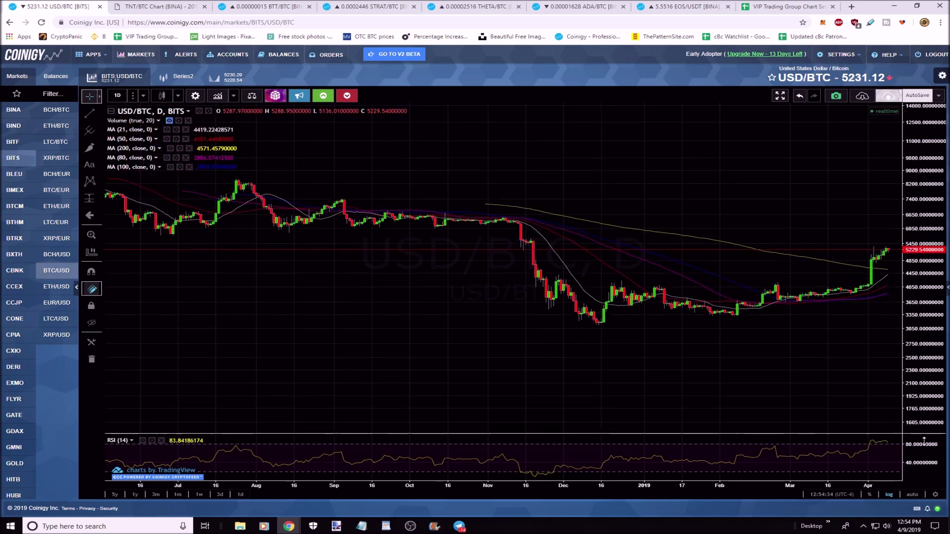
pyautogui.scroll(-5, 566, 306)
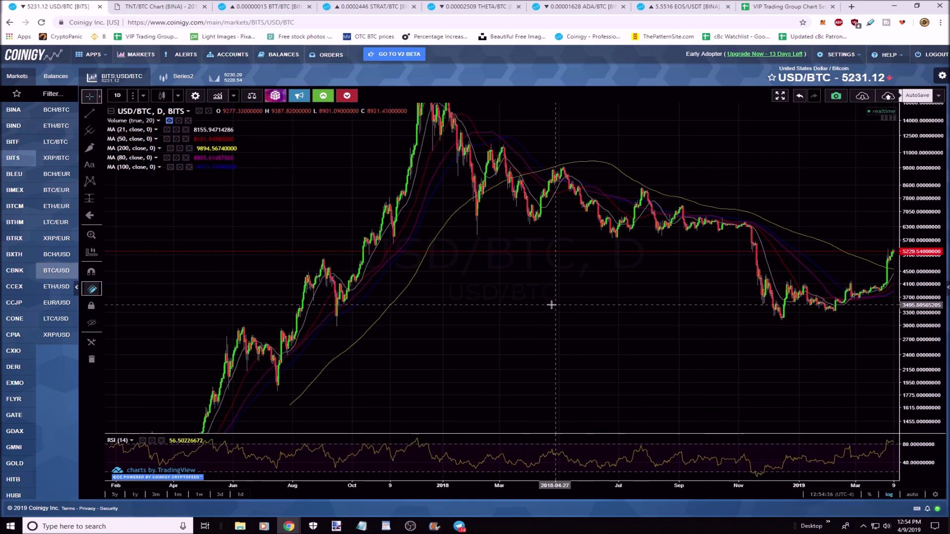
pyautogui.scroll(-8, 553, 313)
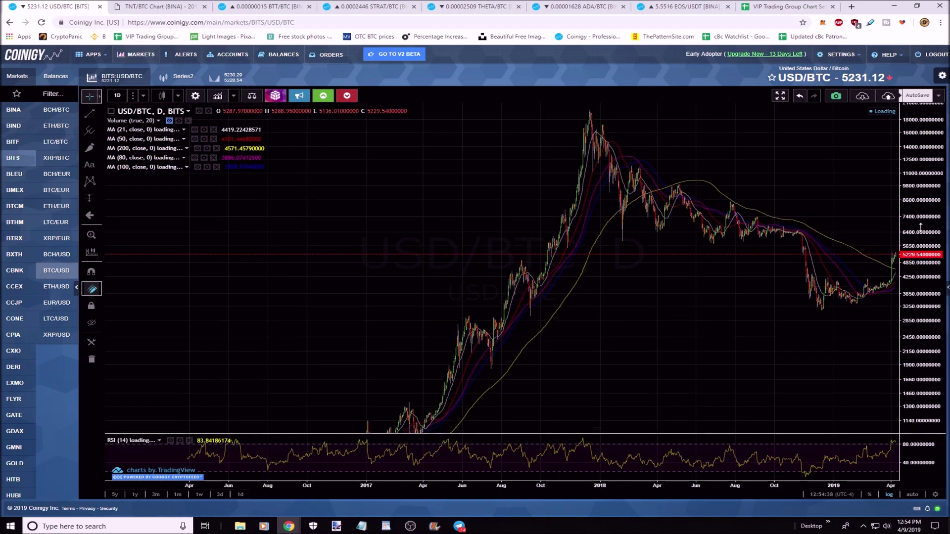
pyautogui.scroll(-6, 553, 312)
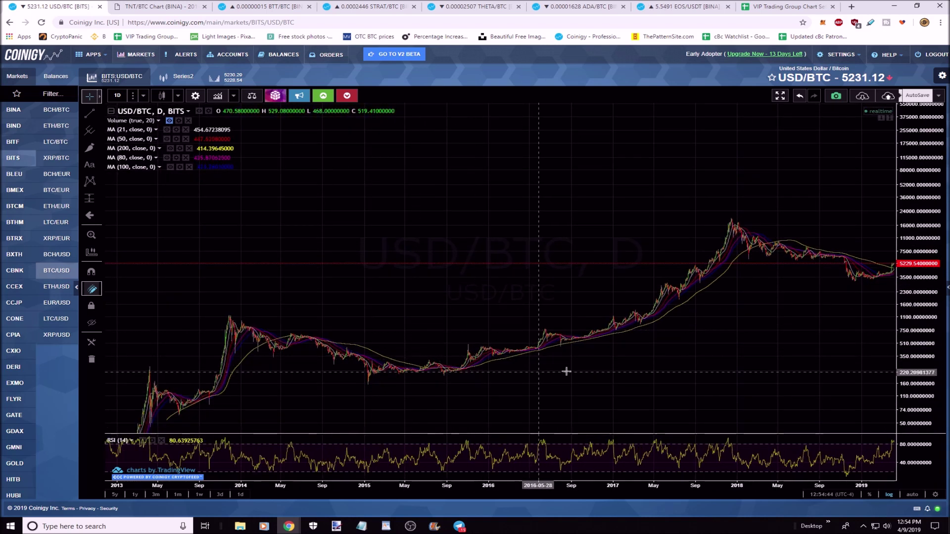
pyautogui.moveTo(780, 346); pyautogui.dragTo(717, 262)
pyautogui.click(90, 114)
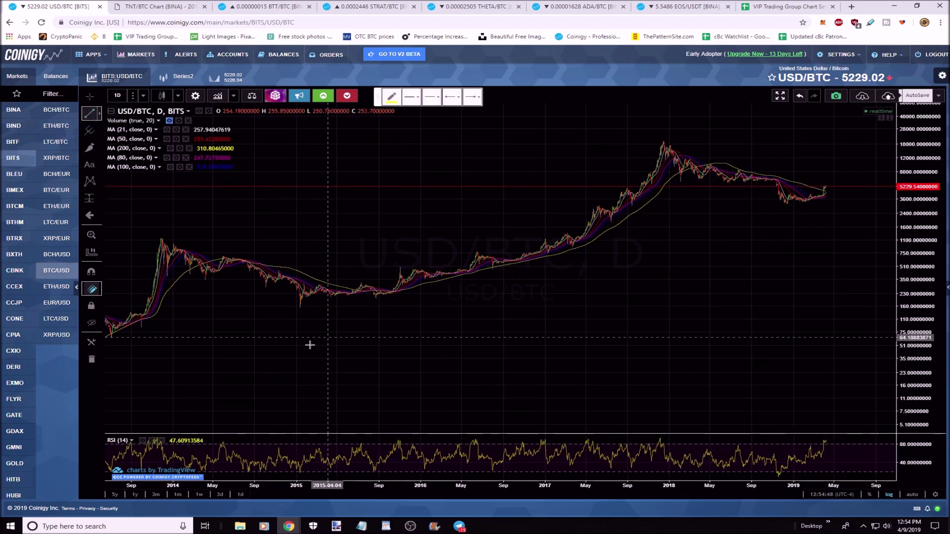
pyautogui.click(210, 334)
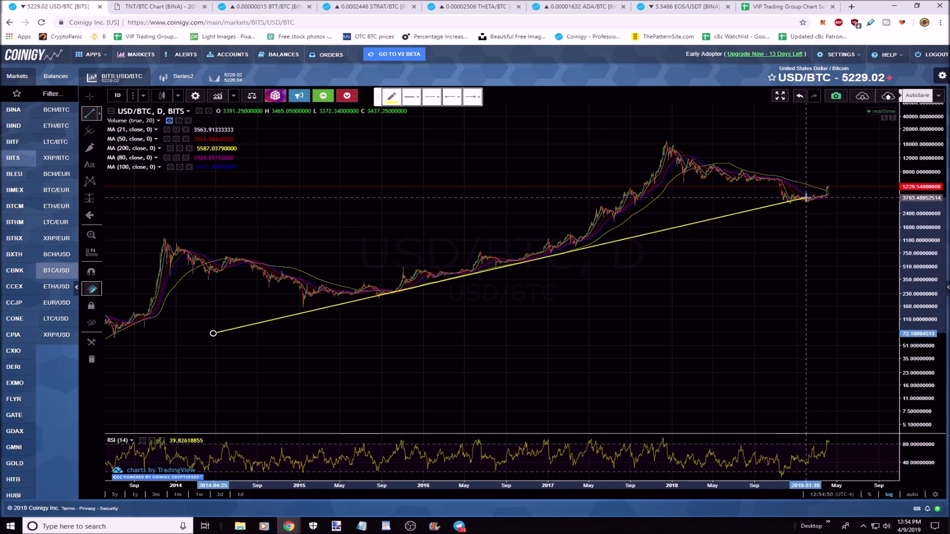
pyautogui.click(850, 180)
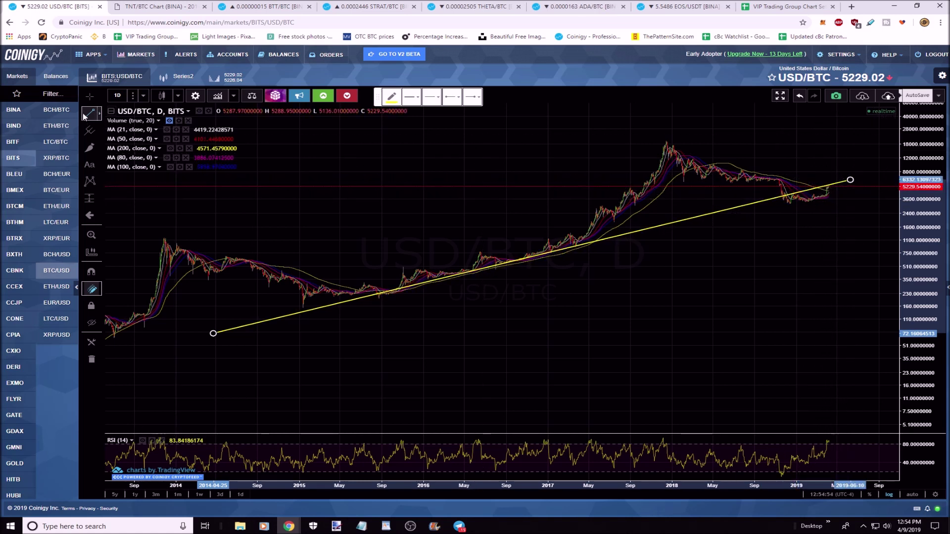
pyautogui.click(139, 240)
pyautogui.click(765, 120)
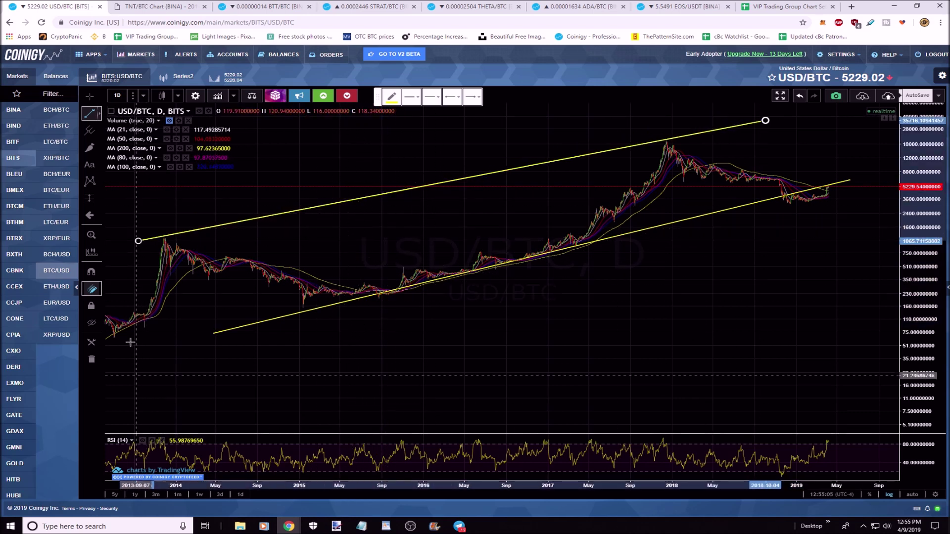
# Remove all drawings from the BTC/USD chart and switch to the annotated TNT/BTC chart
pyautogui.click(91, 359)
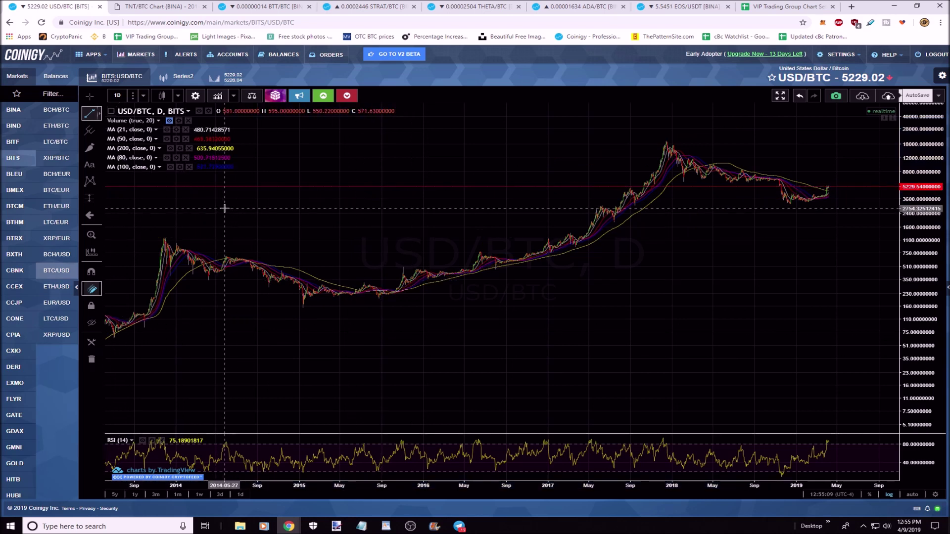
pyautogui.click(167, 7)
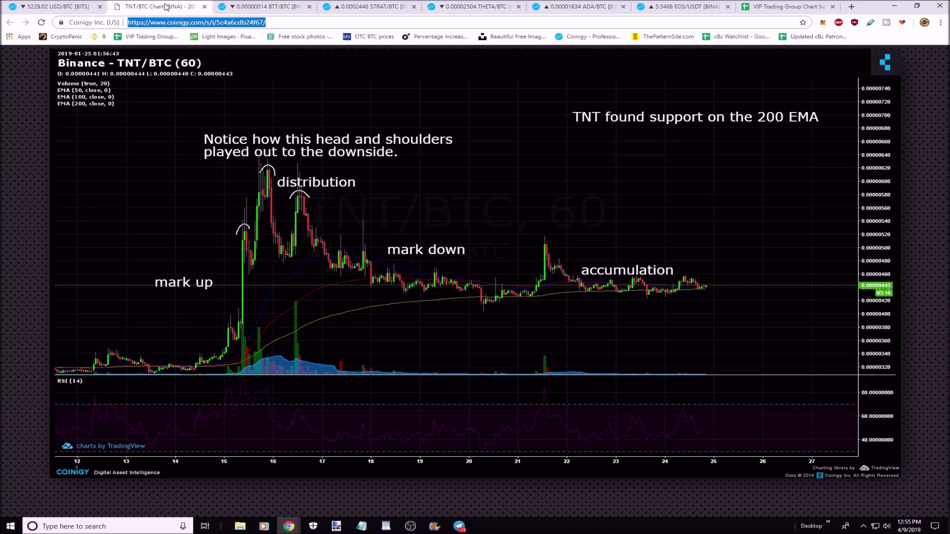
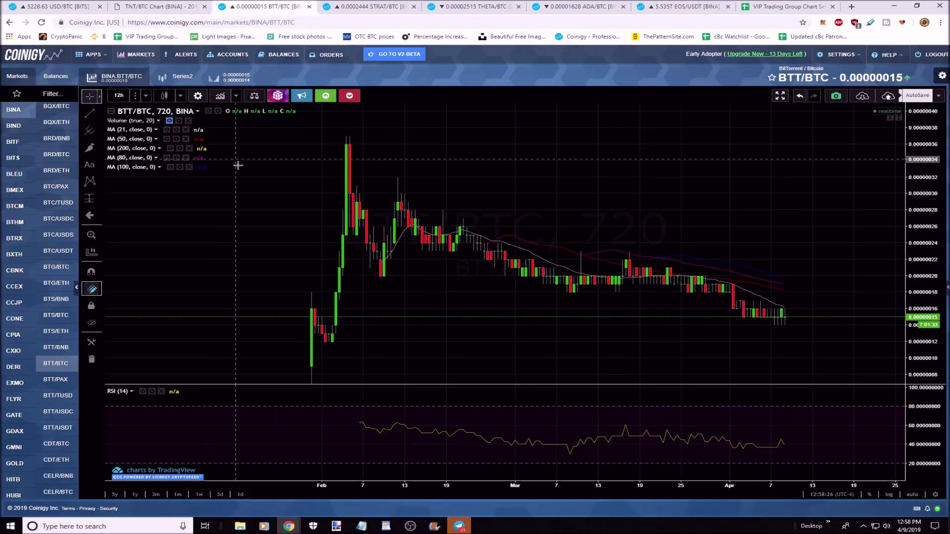
# Draw a triangle on BTT/BTC with trend lines from the February 3 peak and the January 30 low, meeting in mid-April 2019
pyautogui.click(90, 114)
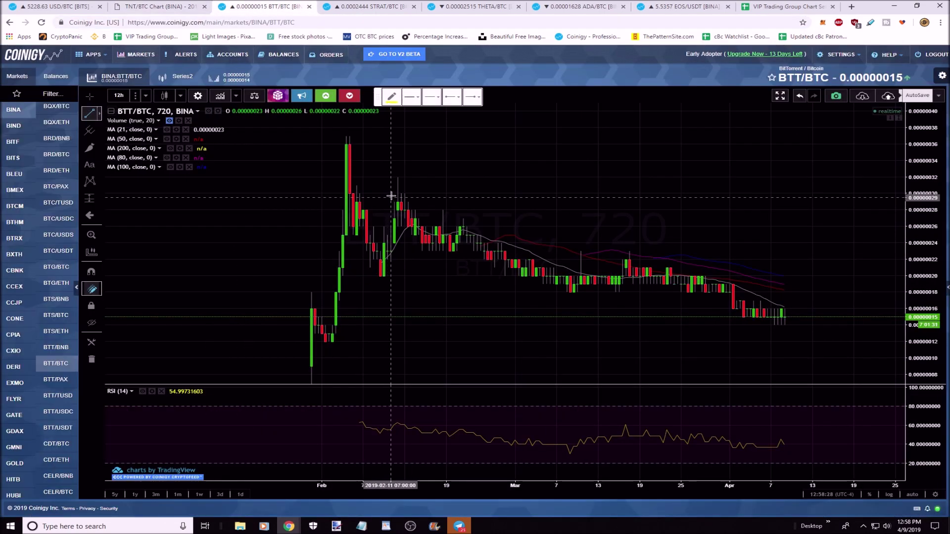
pyautogui.click(339, 135)
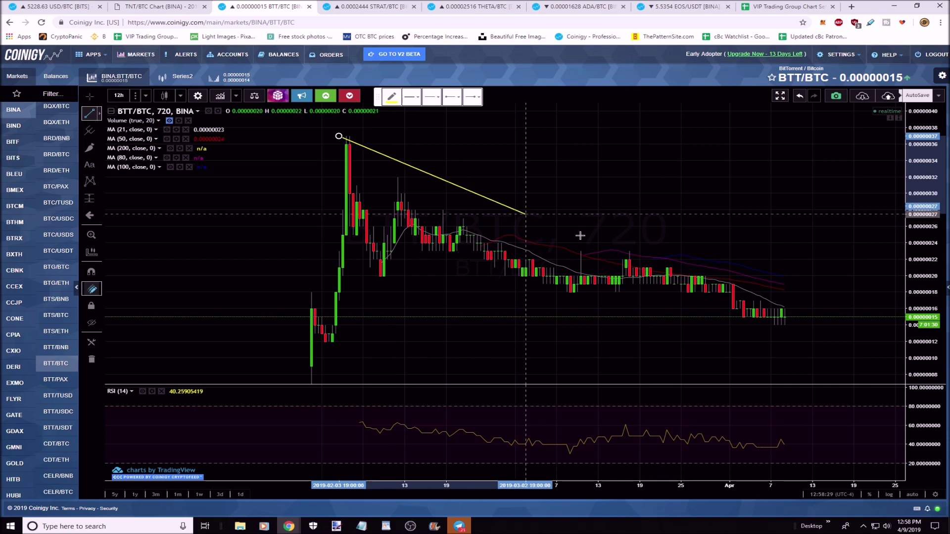
pyautogui.click(847, 326)
pyautogui.click(90, 113)
pyautogui.click(311, 369)
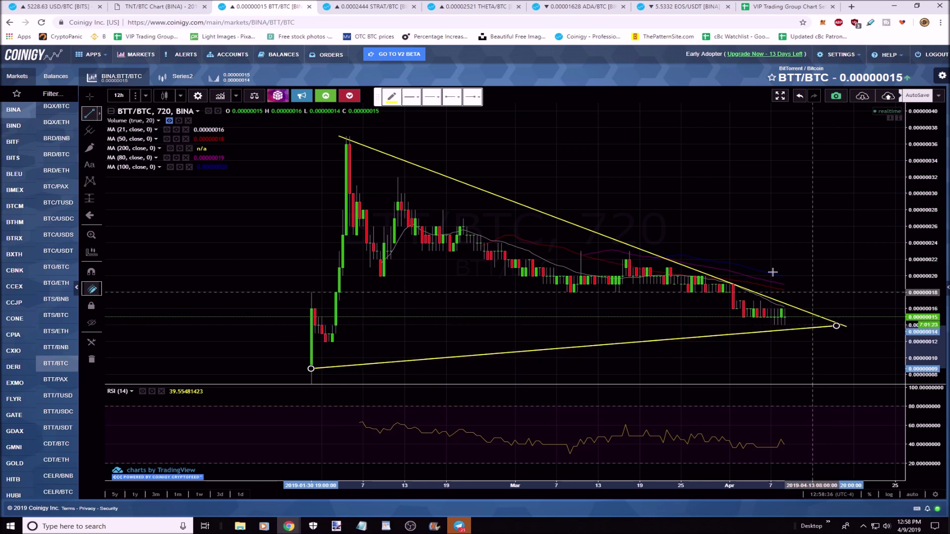
# Circle the empty area beneath the candles inside the triangle with the brush and delete the stroke
pyautogui.click(89, 147)
pyautogui.moveTo(423, 314)
pyautogui.mouseDown()
pyautogui.moveTo(402, 368)
pyautogui.moveTo(703, 346)
pyautogui.moveTo(411, 304)
pyautogui.mouseUp()
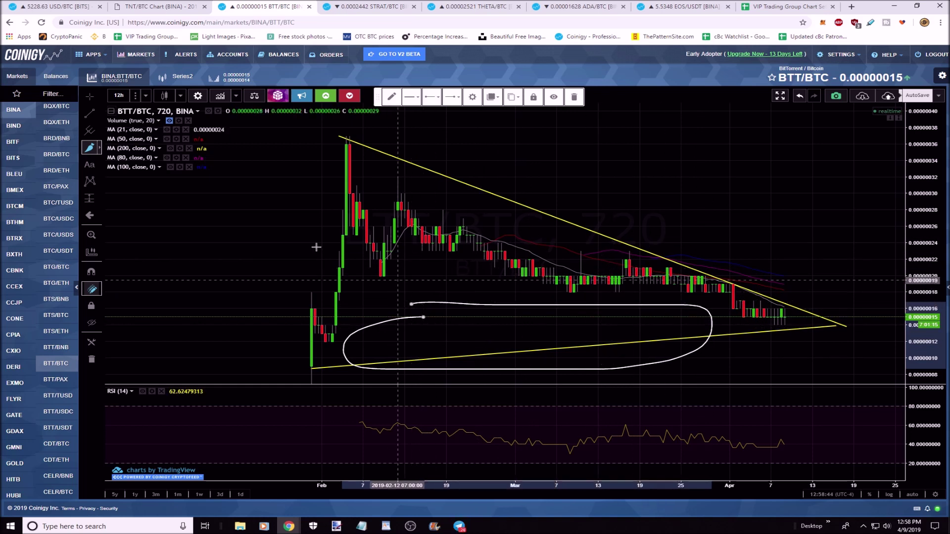
pyautogui.press('Delete')
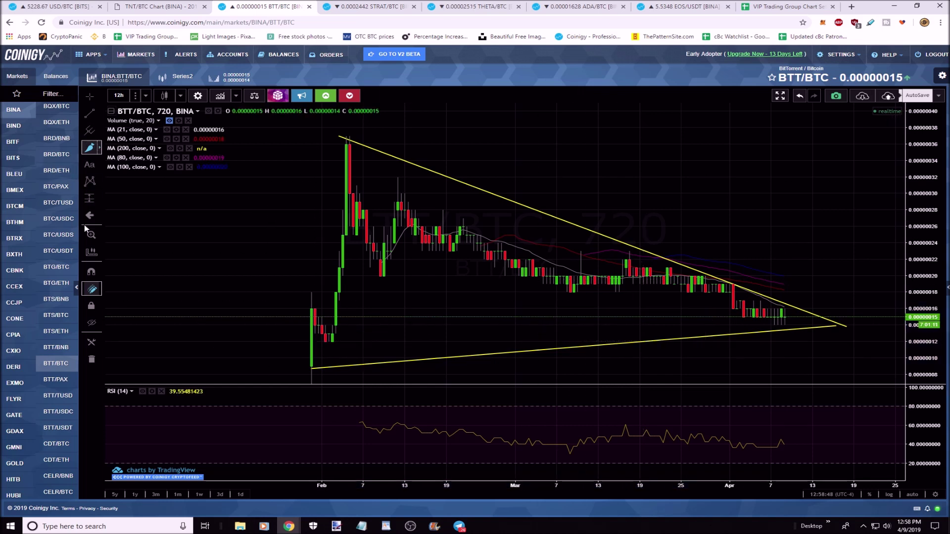
# Brush a narrowing zigzag that bounces between both triangle trend lines from the peak to early April, and delete it
pyautogui.click(89, 149)
pyautogui.moveTo(343, 157); pyautogui.dragTo(409, 360)
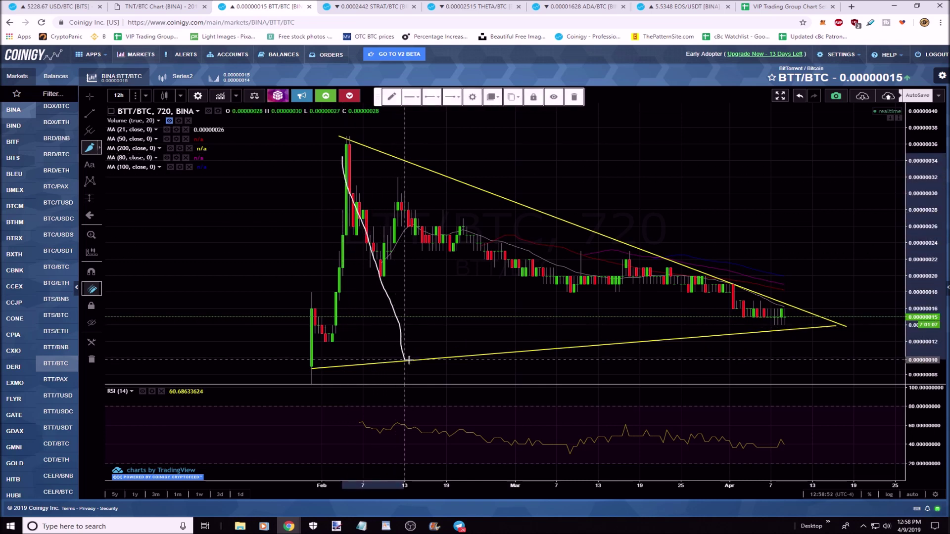
pyautogui.moveTo(443, 300); pyautogui.dragTo(460, 223)
pyautogui.moveTo(472, 191); pyautogui.dragTo(494, 240)
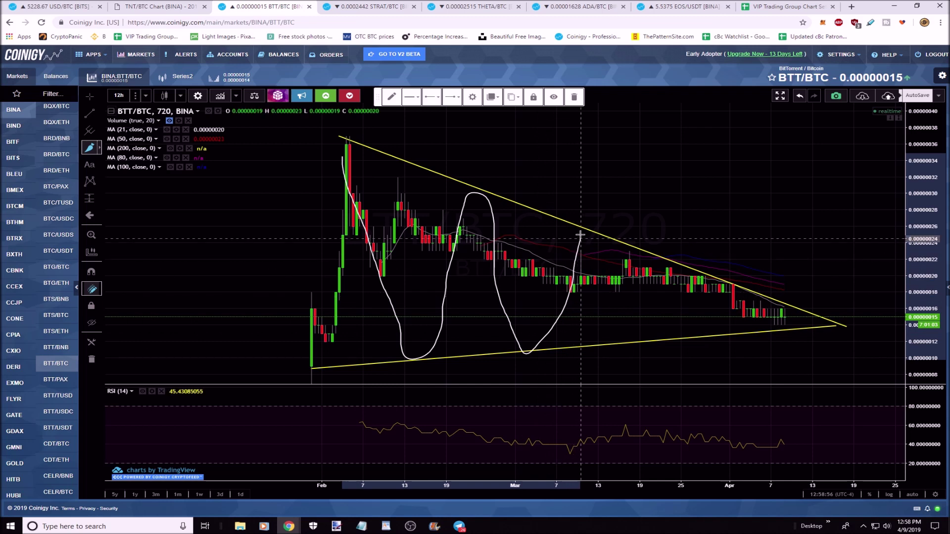
pyautogui.moveTo(600, 335)
pyautogui.mouseDown()
pyautogui.moveTo(685, 301)
pyautogui.moveTo(705, 341)
pyautogui.moveTo(736, 282)
pyautogui.mouseUp()
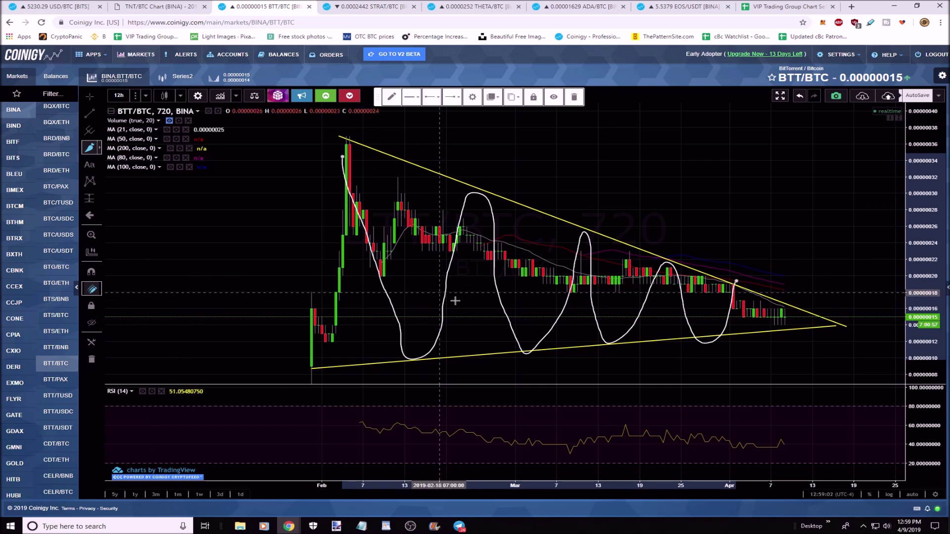
pyautogui.press('Delete')
# Circle the empty areas along the lower and upper triangle lines with the brush, and clear all drawings from the chart
pyautogui.moveTo(402, 319)
pyautogui.mouseDown()
pyautogui.moveTo(616, 384)
pyautogui.moveTo(325, 315)
pyautogui.mouseUp()
pyautogui.moveTo(500, 170)
pyautogui.mouseDown()
pyautogui.moveTo(391, 183)
pyautogui.moveTo(638, 247)
pyautogui.moveTo(452, 171)
pyautogui.mouseUp()
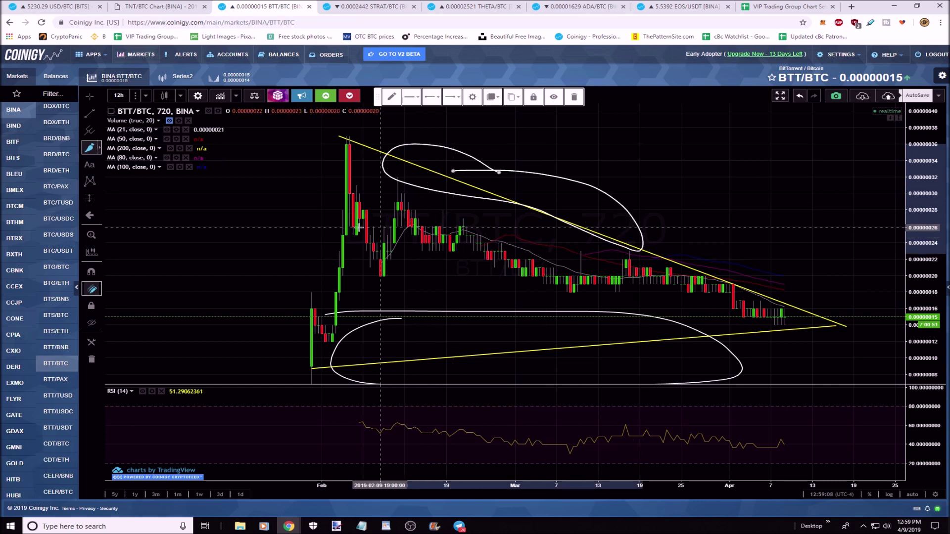
pyautogui.click(91, 361)
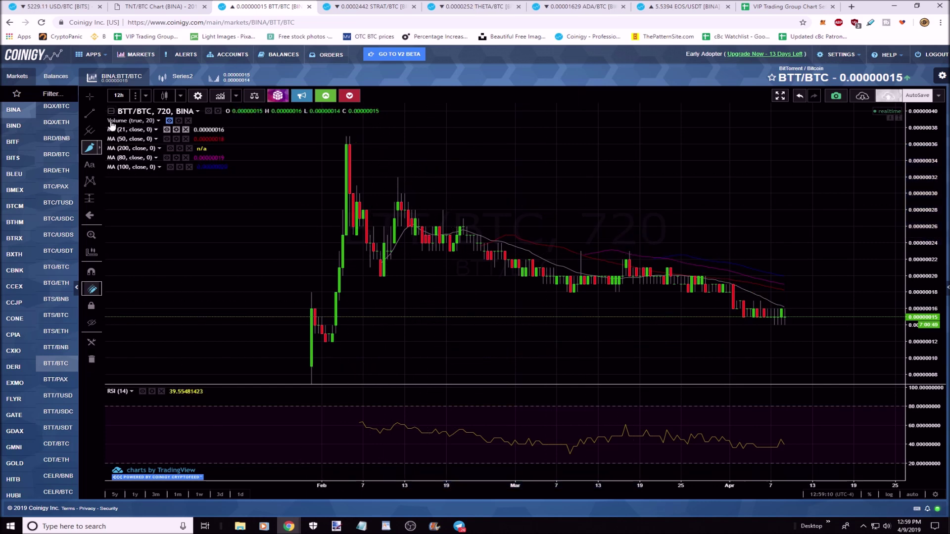
# Draw a falling wedge on BTT/BTC with trend lines from the February 8 low and the February 11 high, converging around April 20, 2019
pyautogui.click(85, 118)
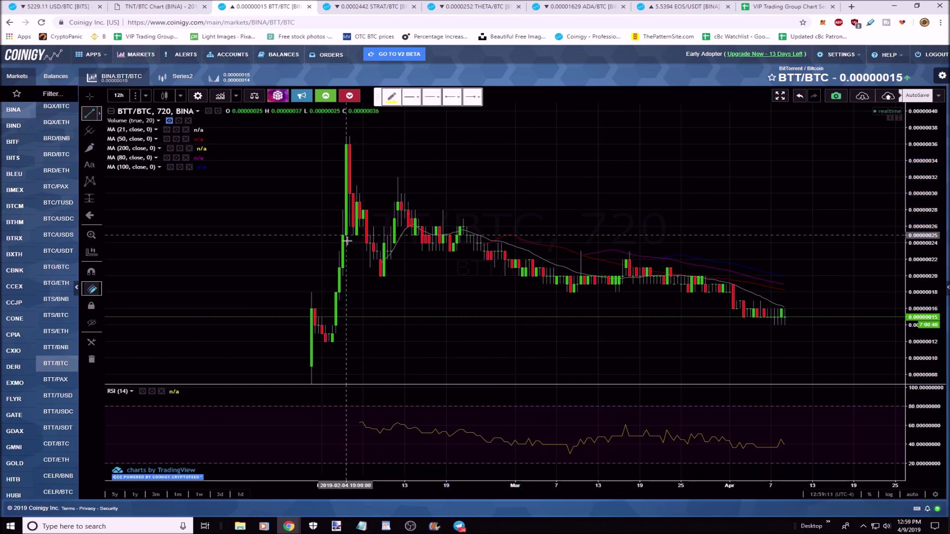
pyautogui.click(369, 273)
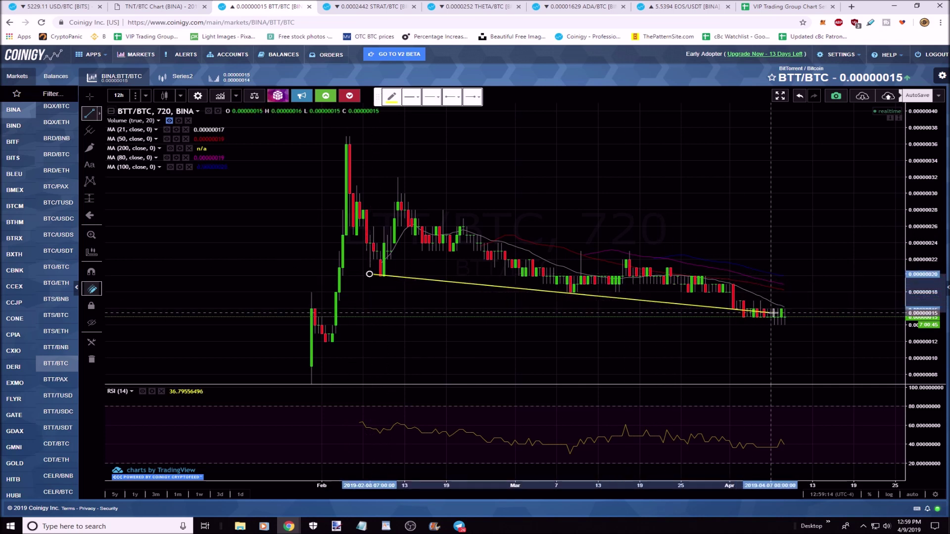
pyautogui.click(843, 323)
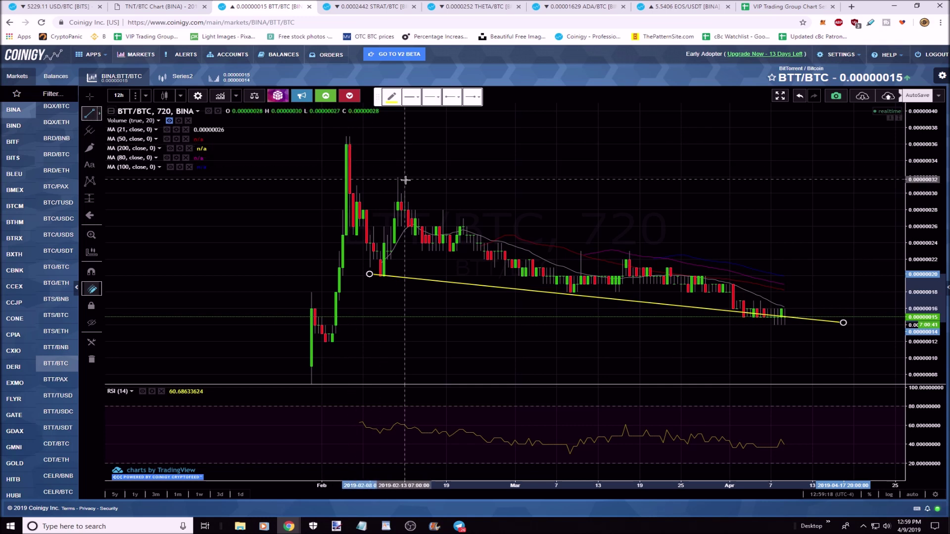
pyautogui.click(394, 195)
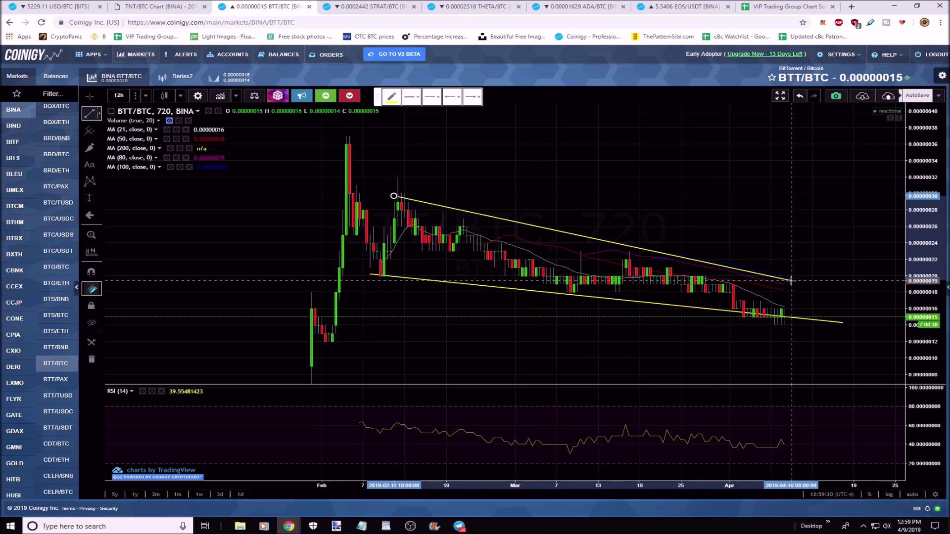
pyautogui.click(853, 316)
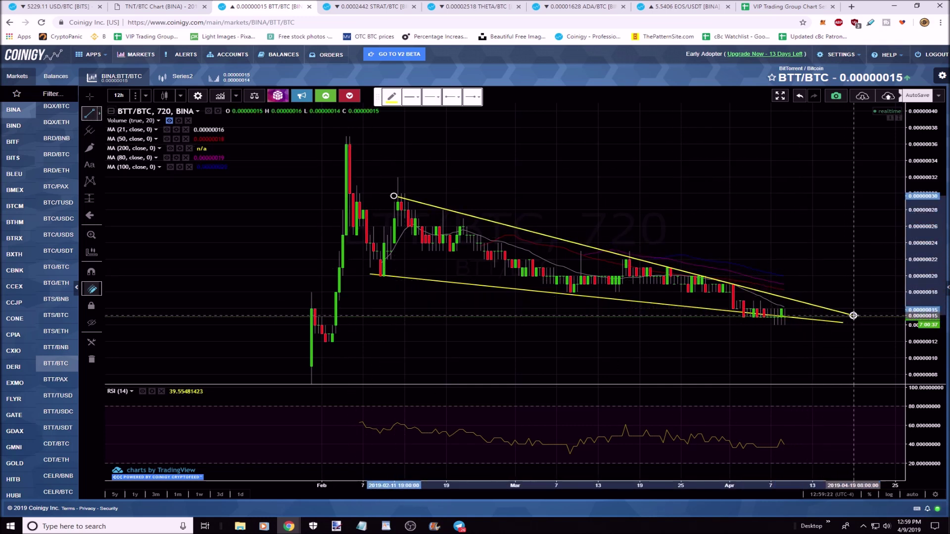
pyautogui.click(848, 323)
pyautogui.moveTo(848, 323); pyautogui.dragTo(860, 320)
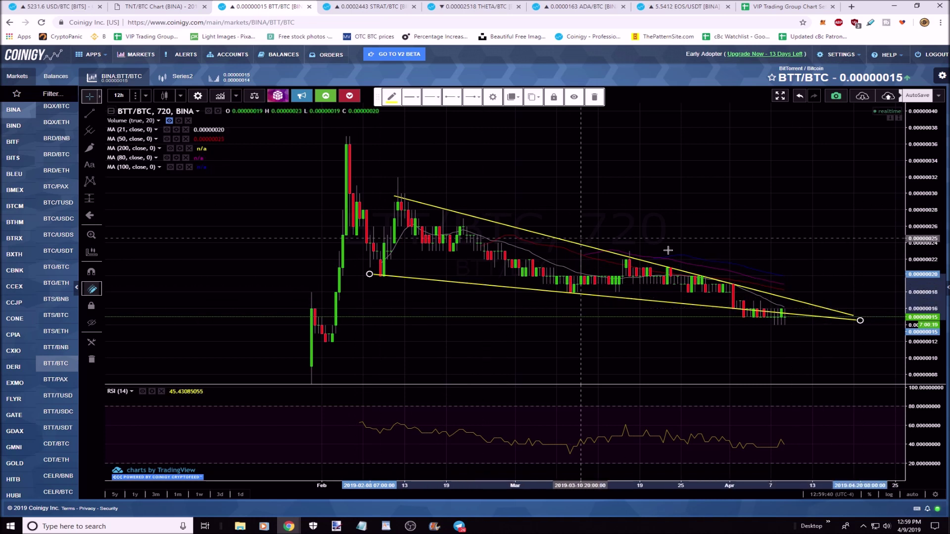
# Draw an outer triangle with trend lines from the February 4 peak and the January 31 low, both ending at the wedge's tip
pyautogui.click(90, 113)
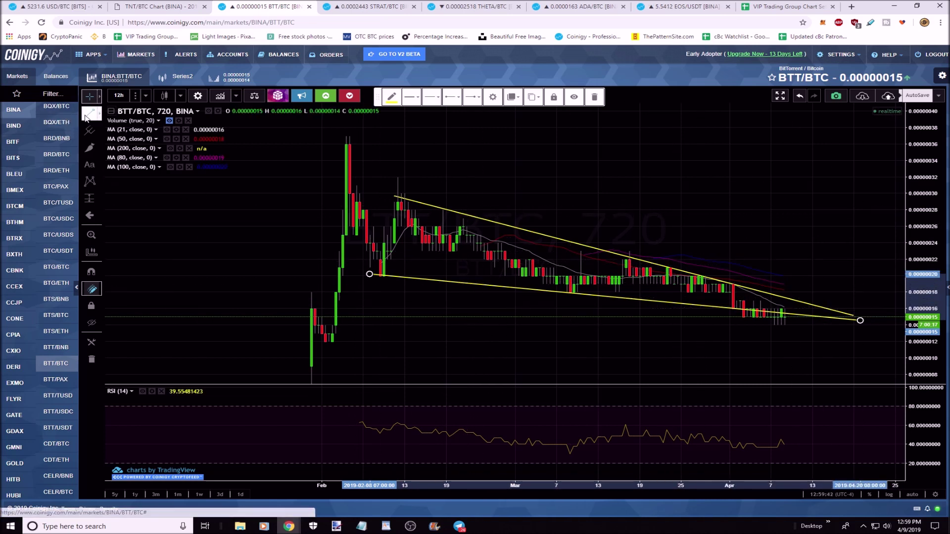
pyautogui.click(346, 136)
pyautogui.click(856, 317)
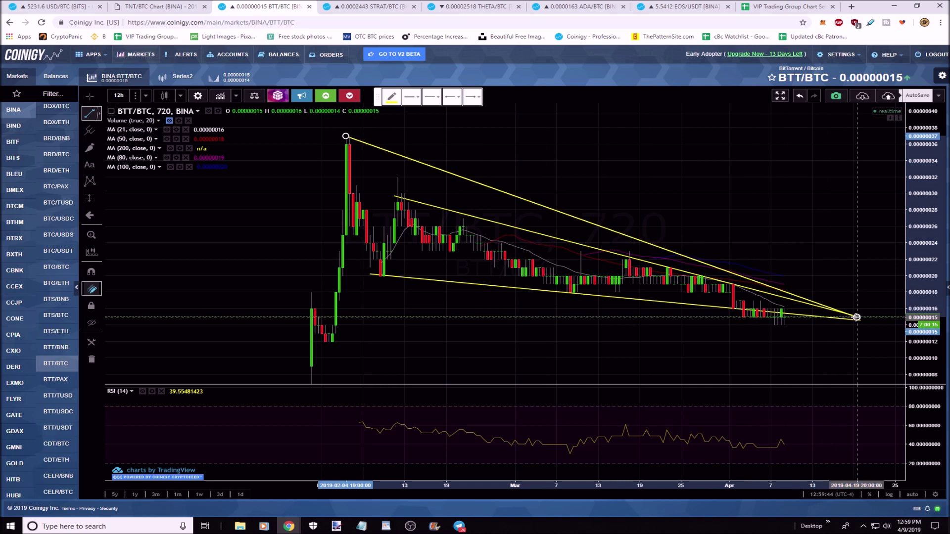
pyautogui.click(90, 113)
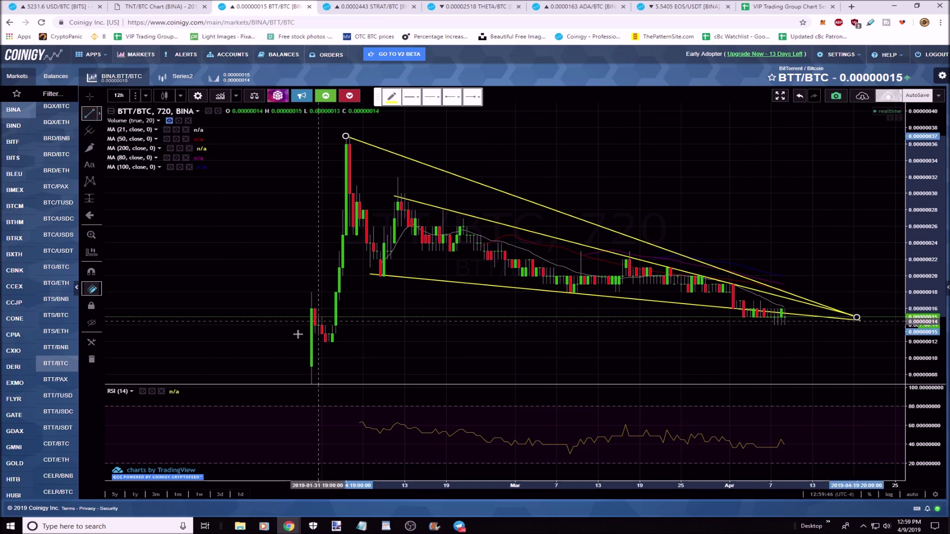
pyautogui.click(314, 366)
pyautogui.click(859, 320)
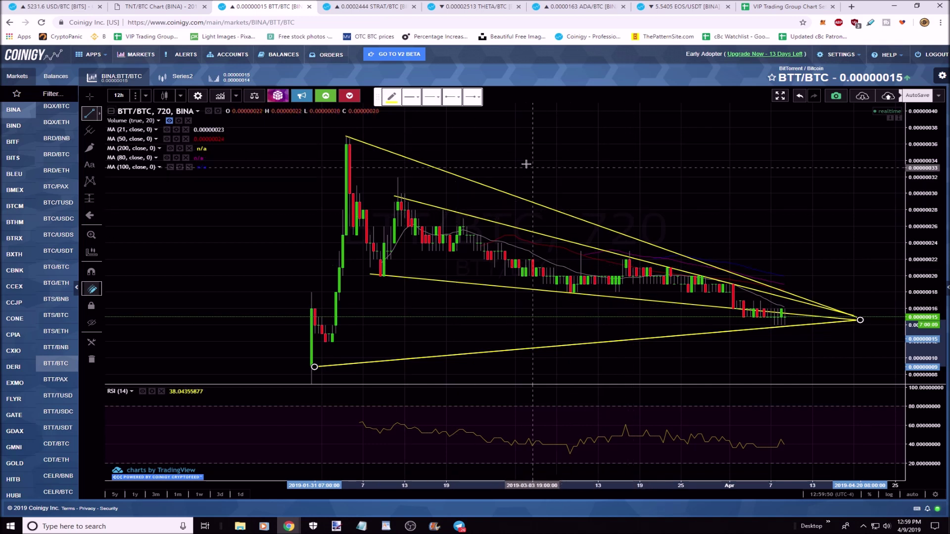
# Clear all trend line drawings from the BTT/BTC chart
pyautogui.click(92, 362)
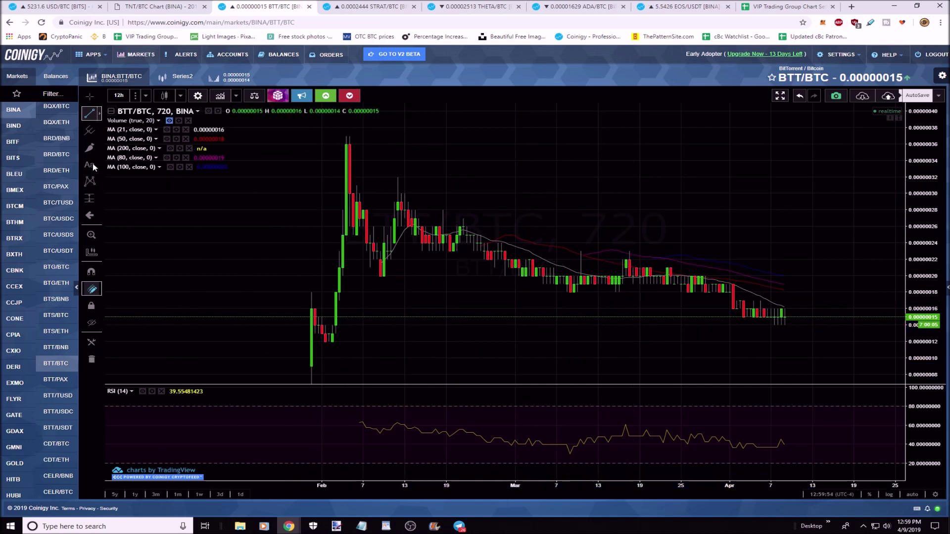
pyautogui.click(94, 115)
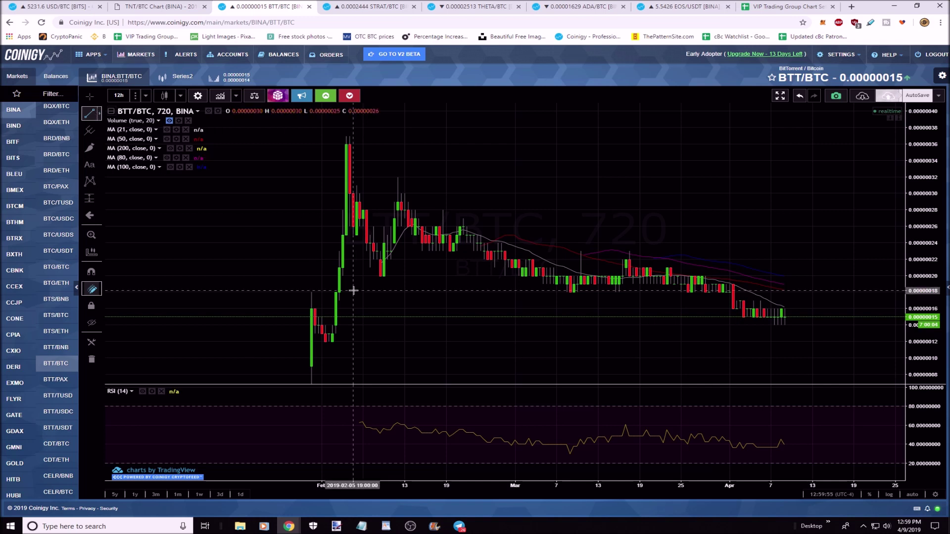
pyautogui.click(788, 324)
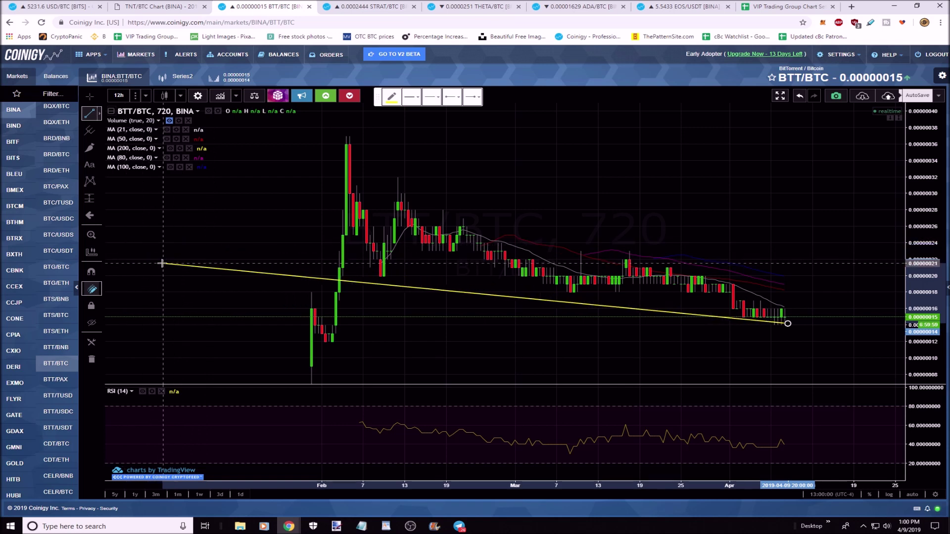
pyautogui.press('Escape')
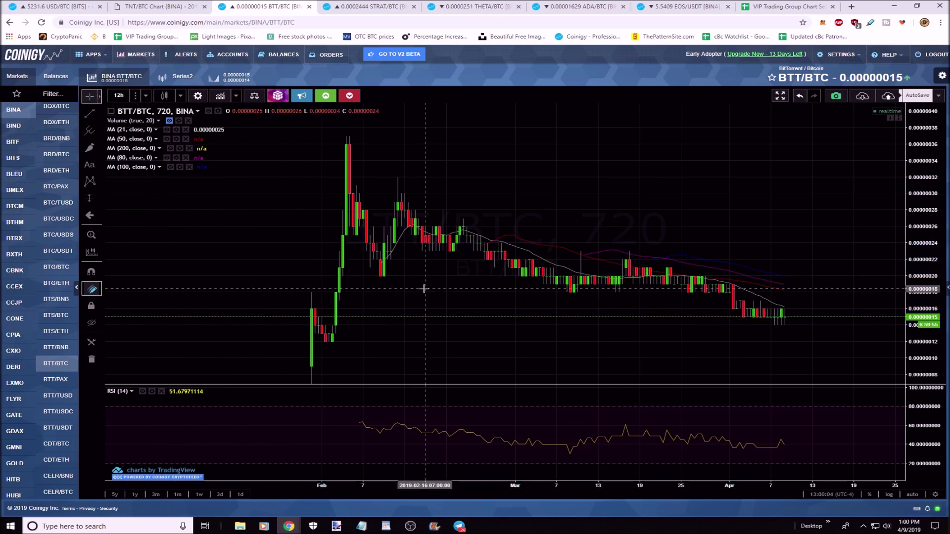
pyautogui.click(88, 114)
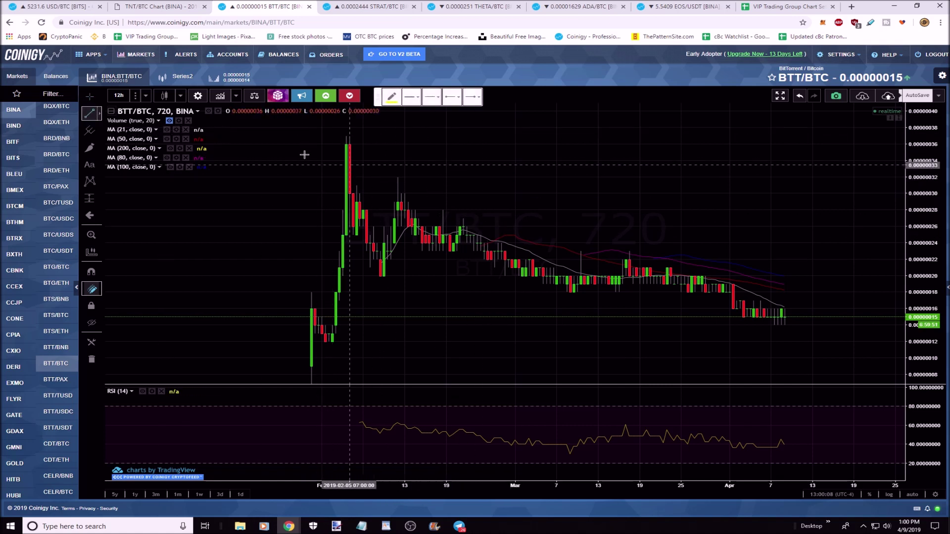
# Open the BQX/ETH chart and brush freehand curves and circles over the decline from April 2018 and the rounded bottom to April 2019
pyautogui.click(74, 122)
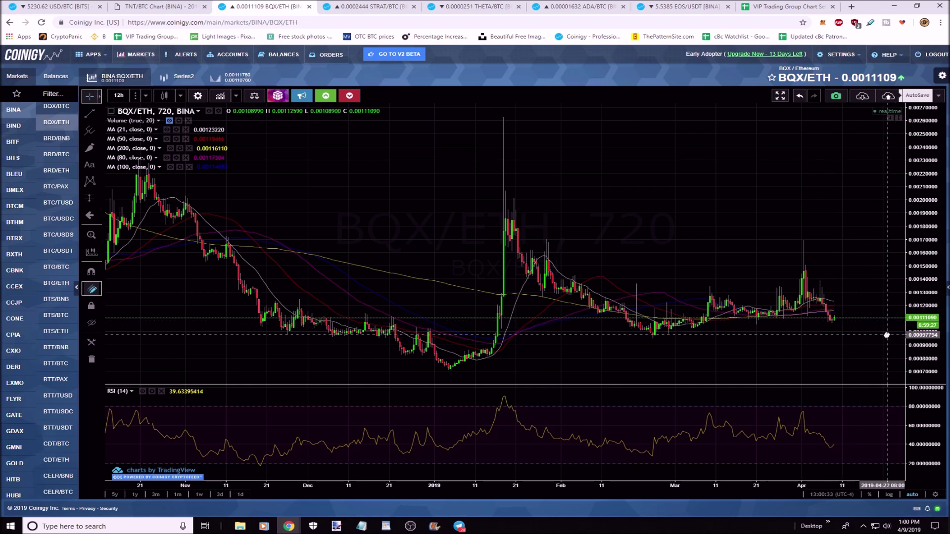
pyautogui.scroll(-5, 373, 235)
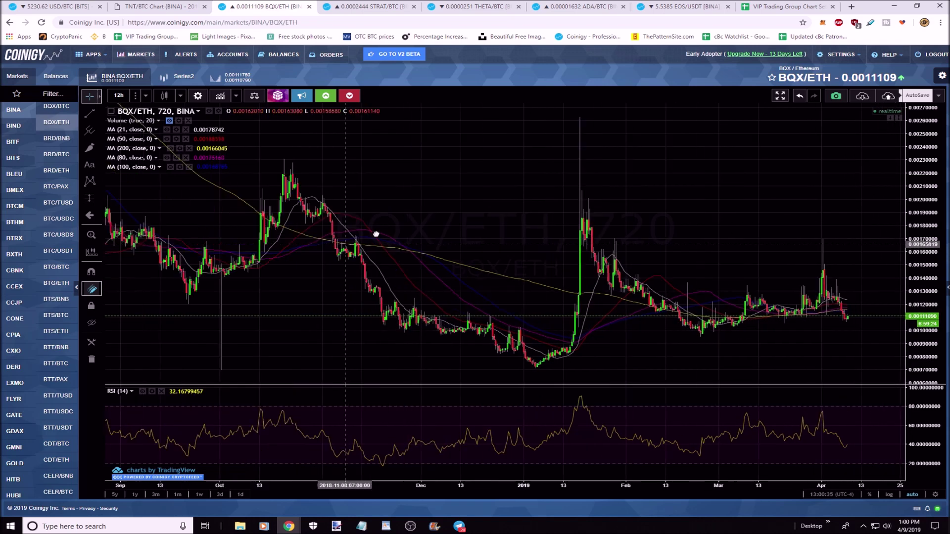
pyautogui.scroll(-5, 376, 206)
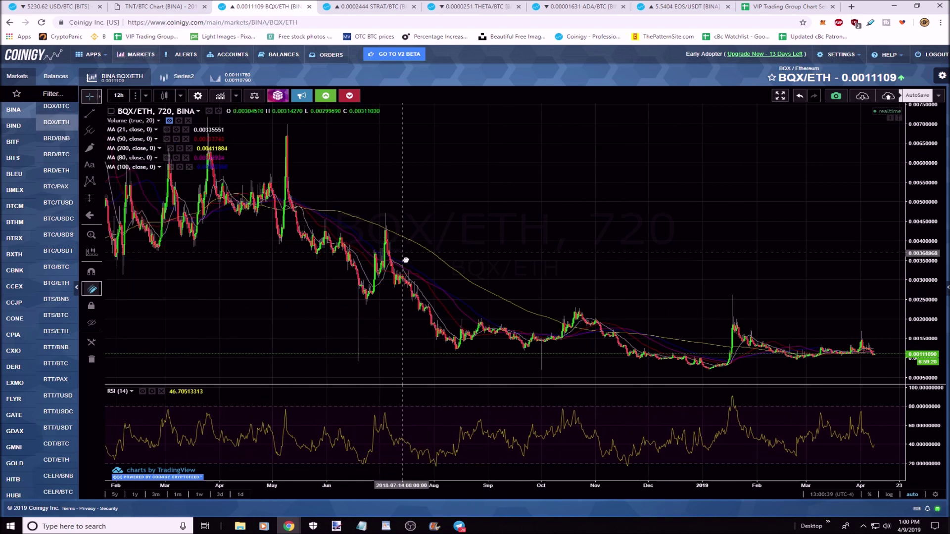
pyautogui.click(90, 147)
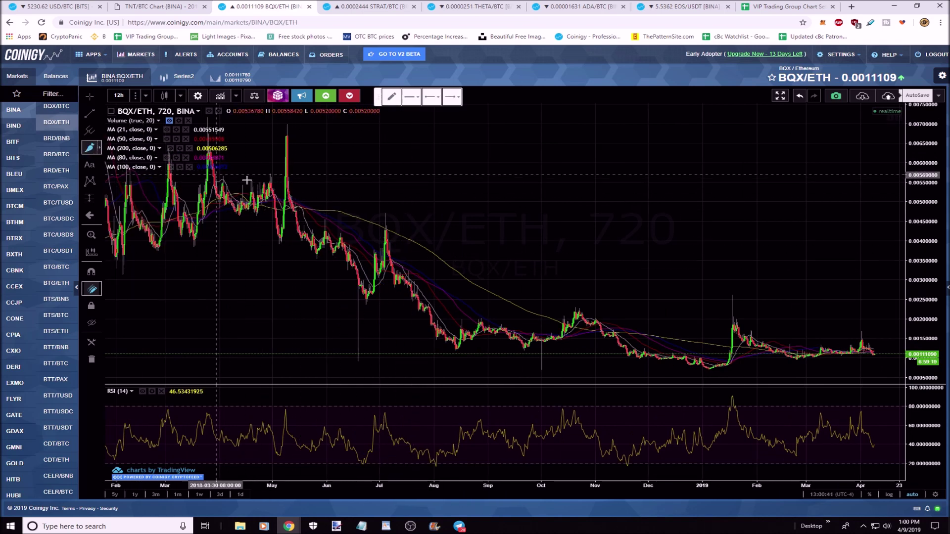
pyautogui.moveTo(249, 181)
pyautogui.mouseDown()
pyautogui.moveTo(346, 220)
pyautogui.moveTo(444, 311)
pyautogui.moveTo(432, 258)
pyautogui.moveTo(446, 279)
pyautogui.mouseUp()
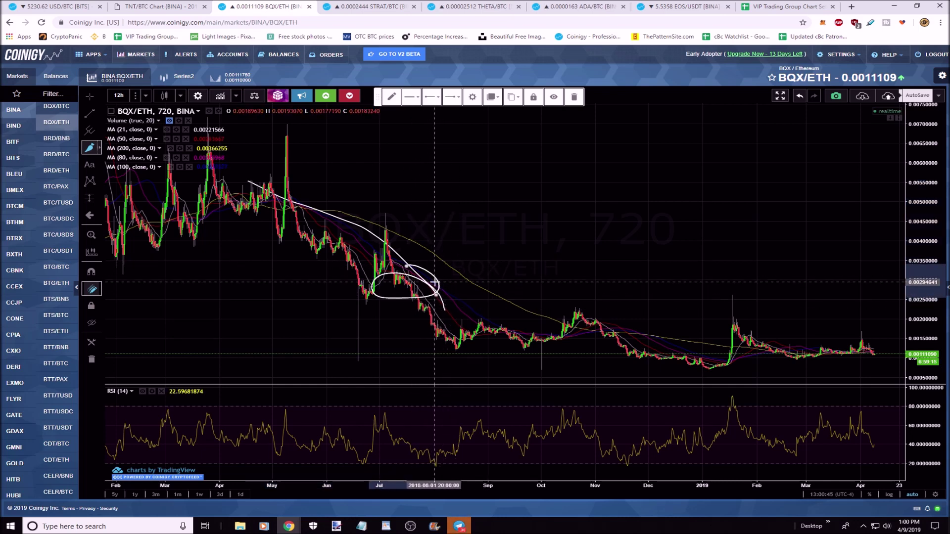
pyautogui.moveTo(870, 341)
pyautogui.mouseDown()
pyautogui.moveTo(882, 360)
pyautogui.moveTo(860, 327)
pyautogui.mouseUp()
pyautogui.moveTo(373, 305)
pyautogui.mouseDown()
pyautogui.moveTo(488, 360)
pyautogui.moveTo(770, 378)
pyautogui.moveTo(866, 357)
pyautogui.mouseUp()
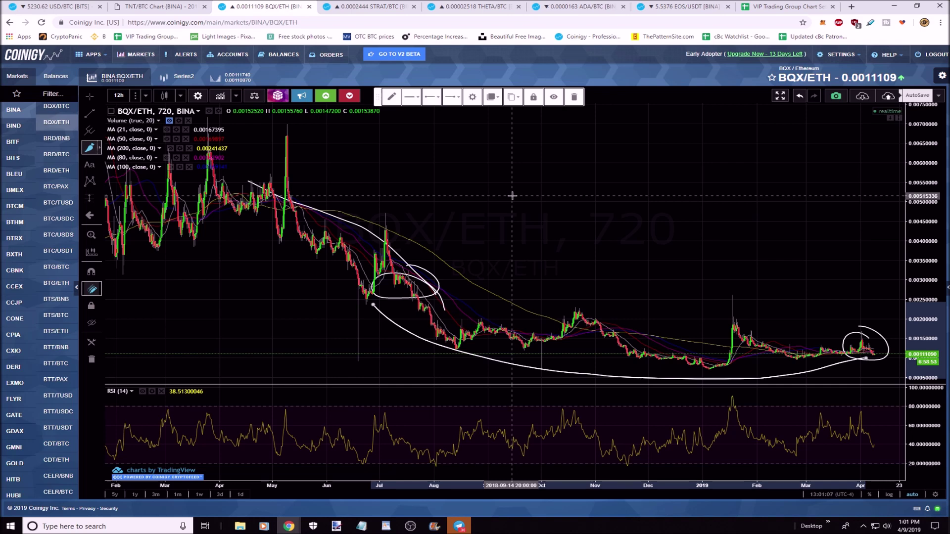
# Switch to the STRAT/BTC chart, draw a Fib Retracement from the mid-December 2018 low up to 0.00040750, and delete it
pyautogui.hotkey('ctrl', 'Tab')
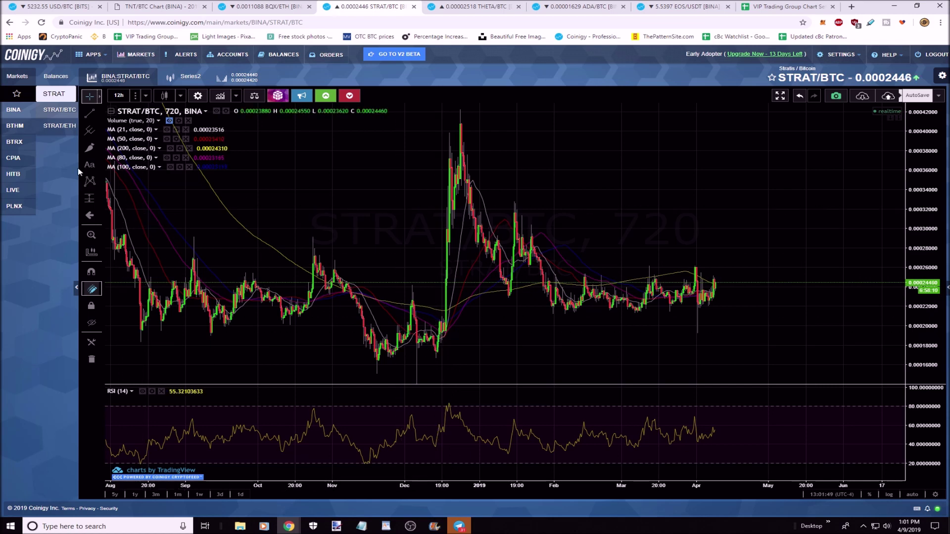
pyautogui.click(100, 131)
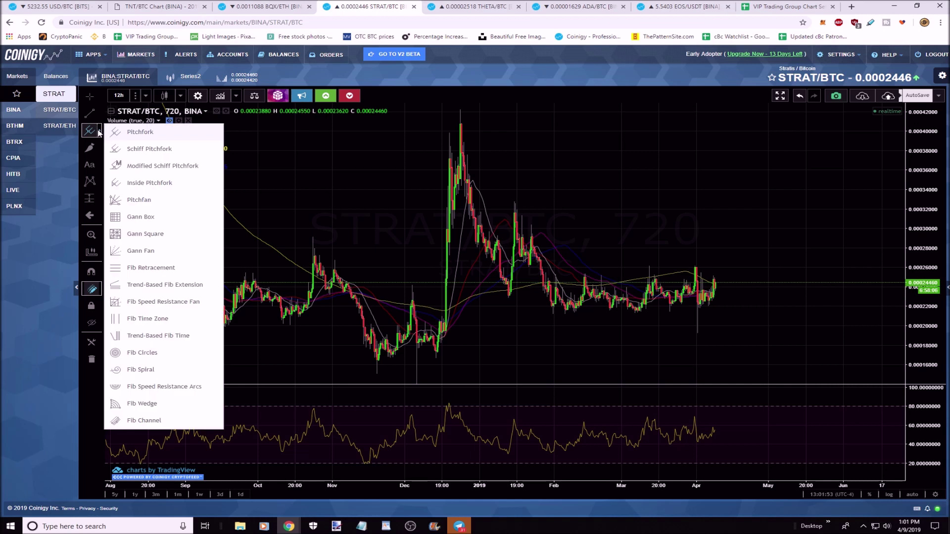
pyautogui.click(149, 270)
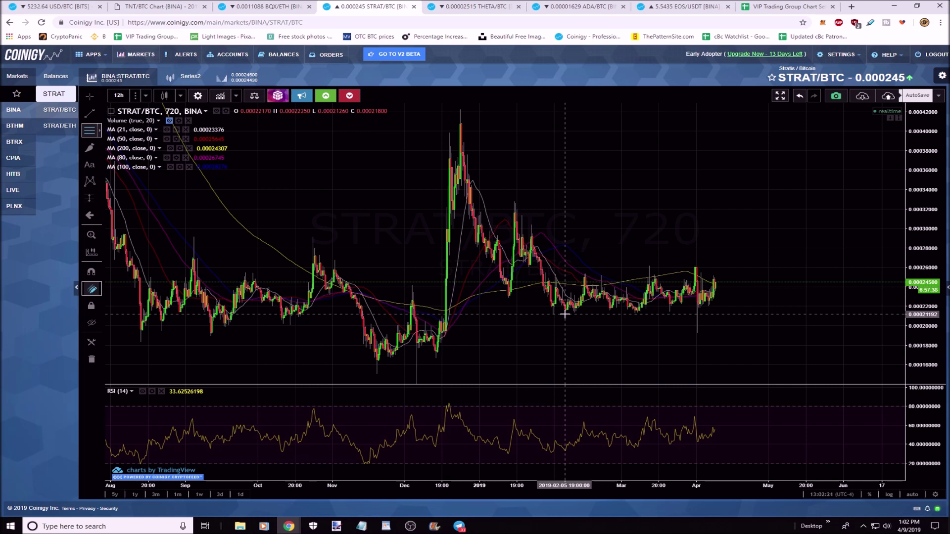
pyautogui.click(362, 375)
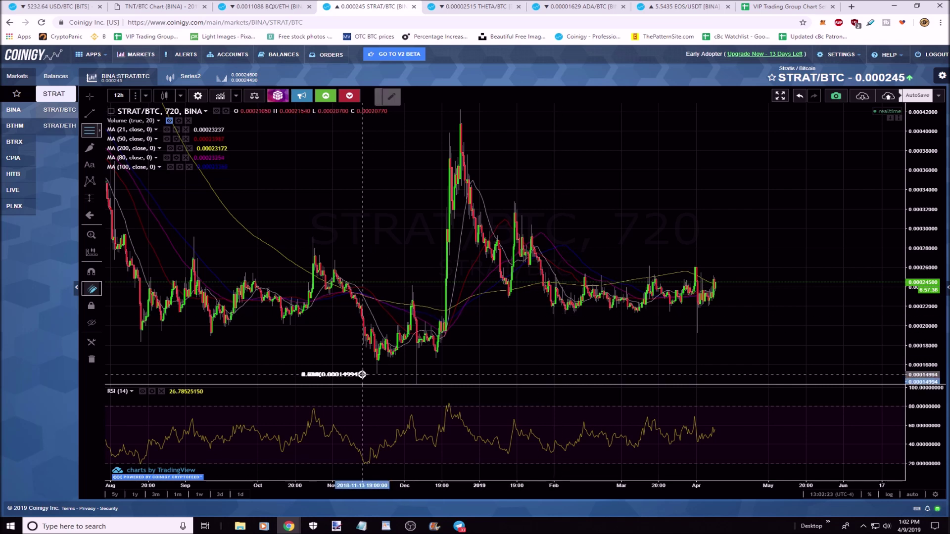
pyautogui.click(577, 108)
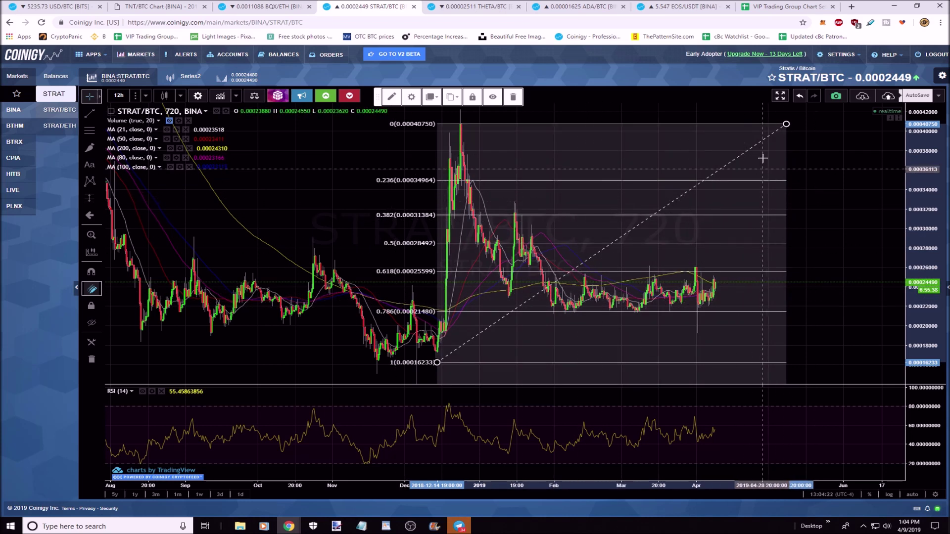
pyautogui.press('Delete')
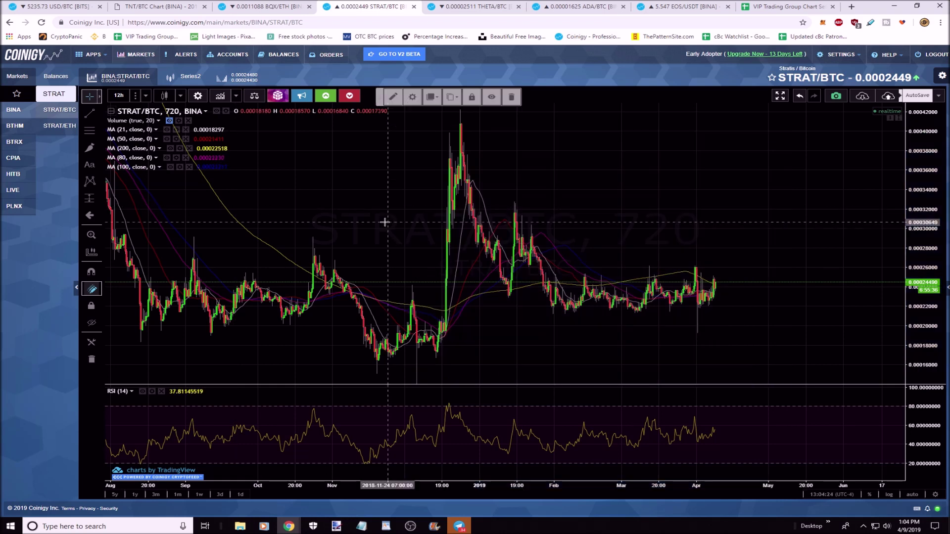
# Draw a Fib Retracement on STRAT/BTC from the December peak at 0.00042311 down to the February low at 0.00021421
pyautogui.click(90, 138)
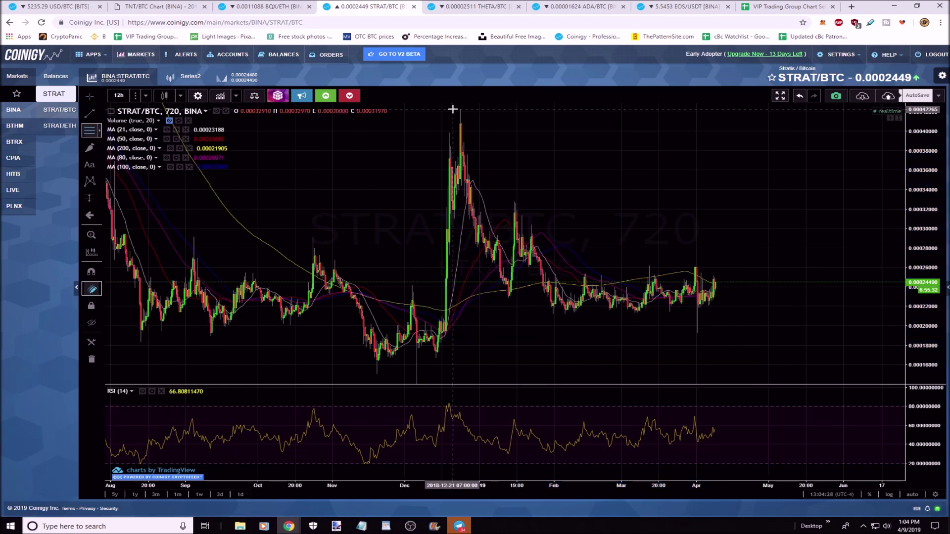
pyautogui.moveTo(452, 108)
pyautogui.mouseDown()
pyautogui.moveTo(509, 176)
pyautogui.moveTo(757, 312)
pyautogui.mouseUp()
pyautogui.click(759, 311)
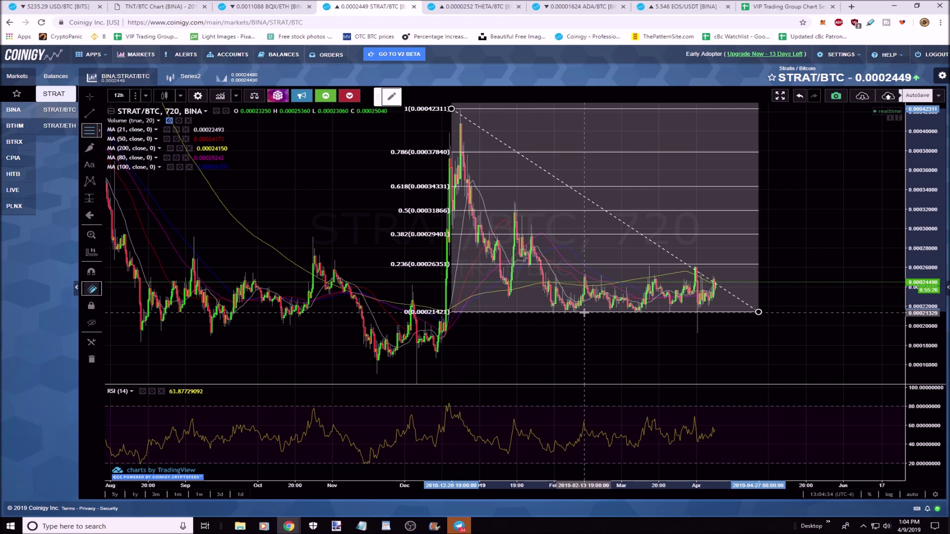
# Place horizontal lines on the 0.5, 0.382 and 0.618 retracement levels, at about 0.00031797, 0.00029456 and 0.00034322
pyautogui.click(801, 213)
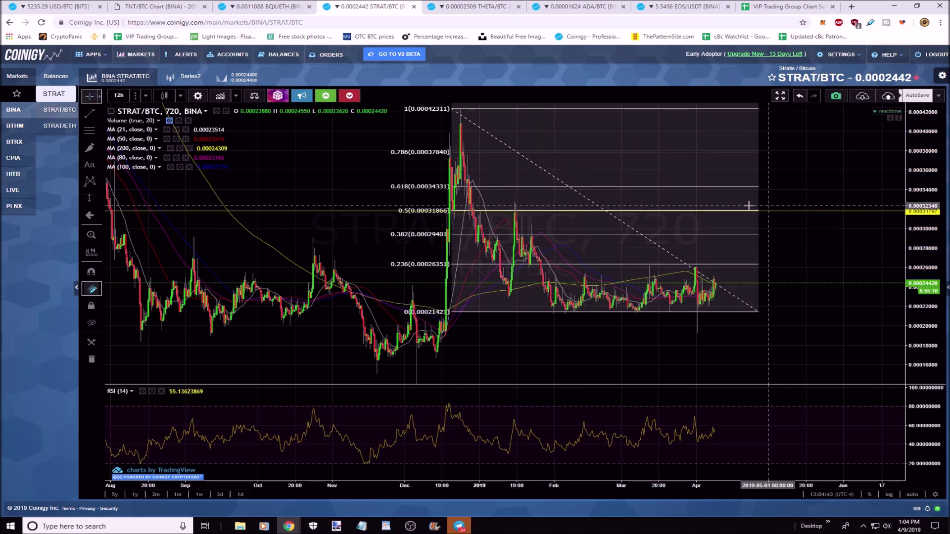
pyautogui.click(599, 234)
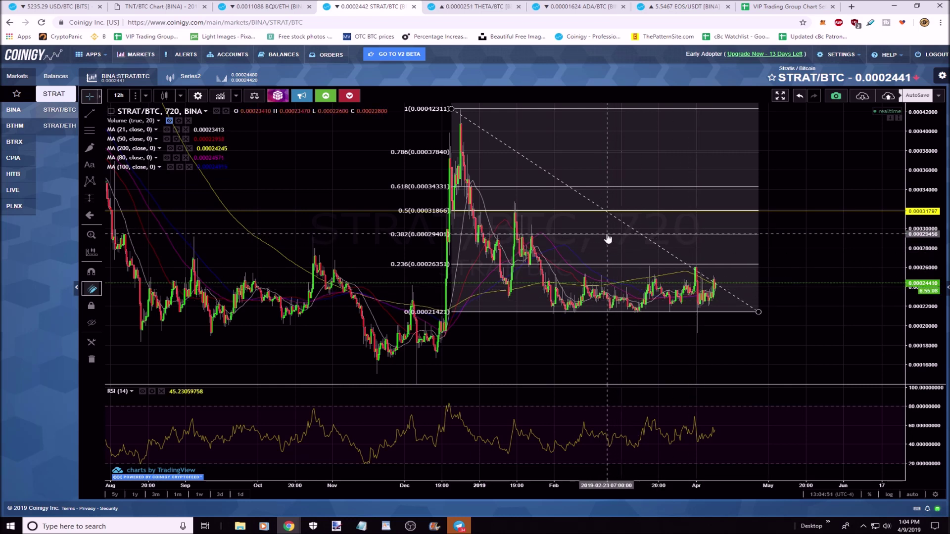
pyautogui.click(616, 188)
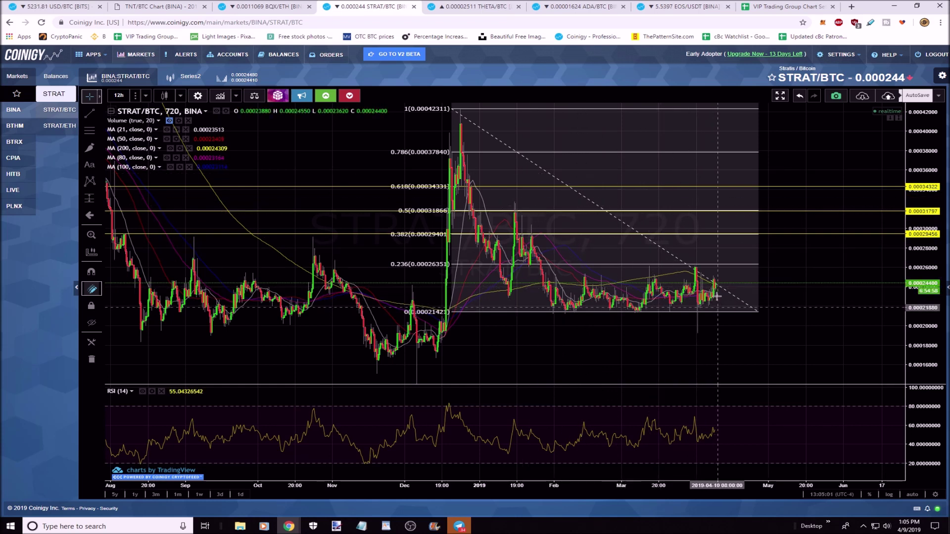
# Circle the 0.382, 0.5 and 0.618 level lines with the brush, and clear all drawings from the chart
pyautogui.click(90, 148)
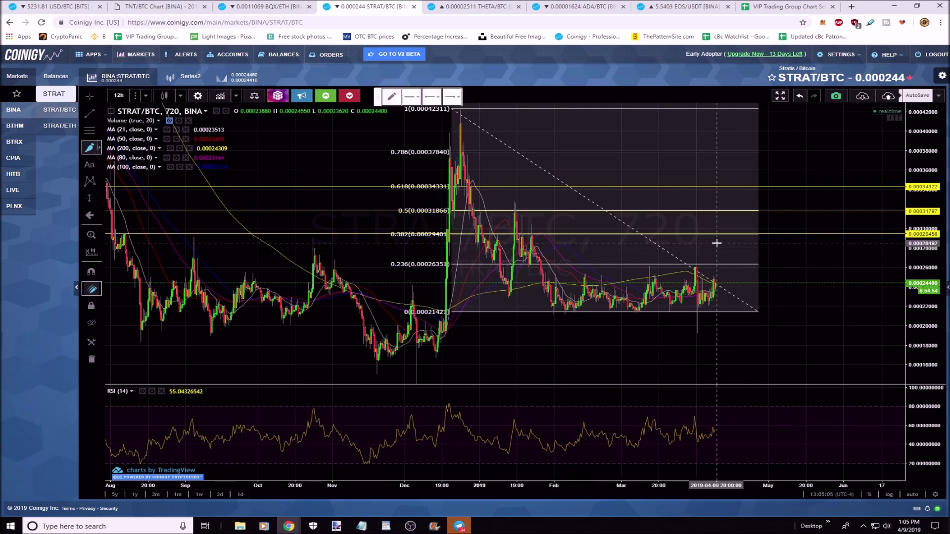
pyautogui.moveTo(723, 234)
pyautogui.mouseDown()
pyautogui.moveTo(698, 231)
pyautogui.moveTo(712, 240)
pyautogui.moveTo(722, 224)
pyautogui.mouseUp()
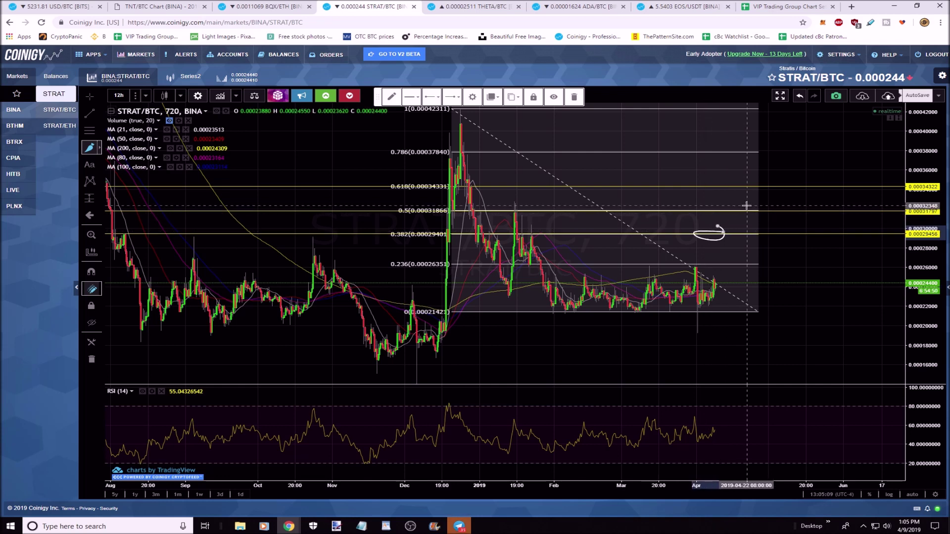
pyautogui.moveTo(734, 199)
pyautogui.mouseDown()
pyautogui.moveTo(742, 219)
pyautogui.moveTo(727, 201)
pyautogui.moveTo(747, 203)
pyautogui.moveTo(759, 181)
pyautogui.mouseUp()
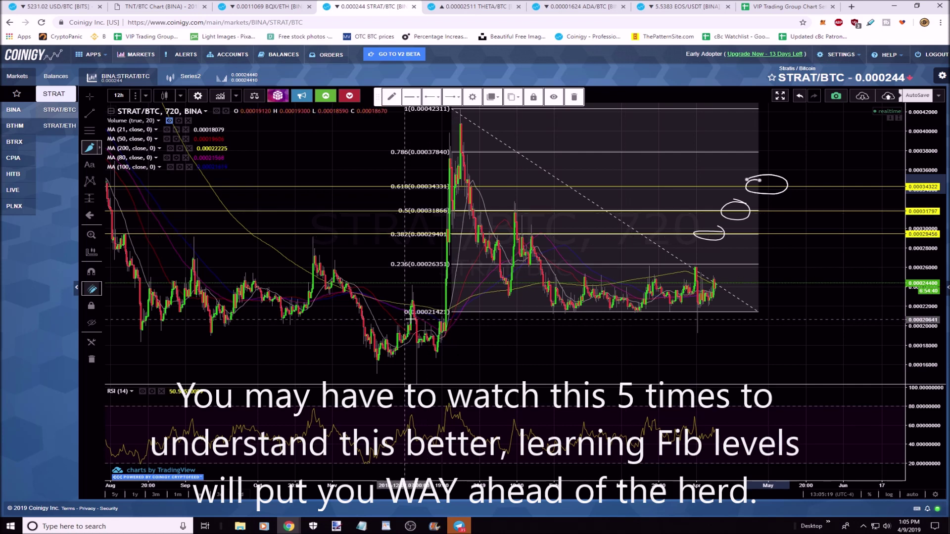
pyautogui.click(91, 360)
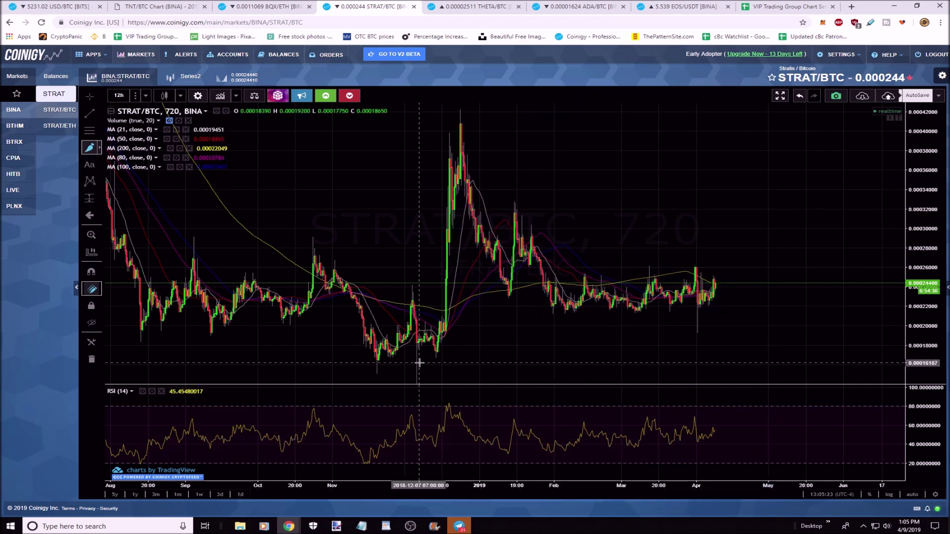
# Brush an arrow up the December STRAT/BTC rally and a curve from its peak down to the early-February low
pyautogui.moveTo(427, 358)
pyautogui.mouseDown()
pyautogui.moveTo(452, 121)
pyautogui.moveTo(481, 125)
pyautogui.mouseUp()
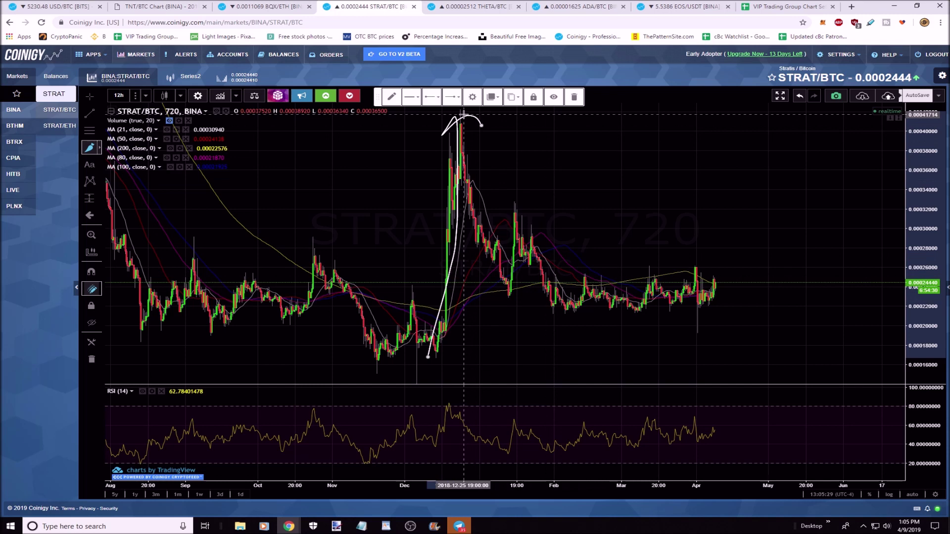
pyautogui.moveTo(462, 113)
pyautogui.mouseDown()
pyautogui.moveTo(537, 287)
pyautogui.moveTo(563, 313)
pyautogui.mouseUp()
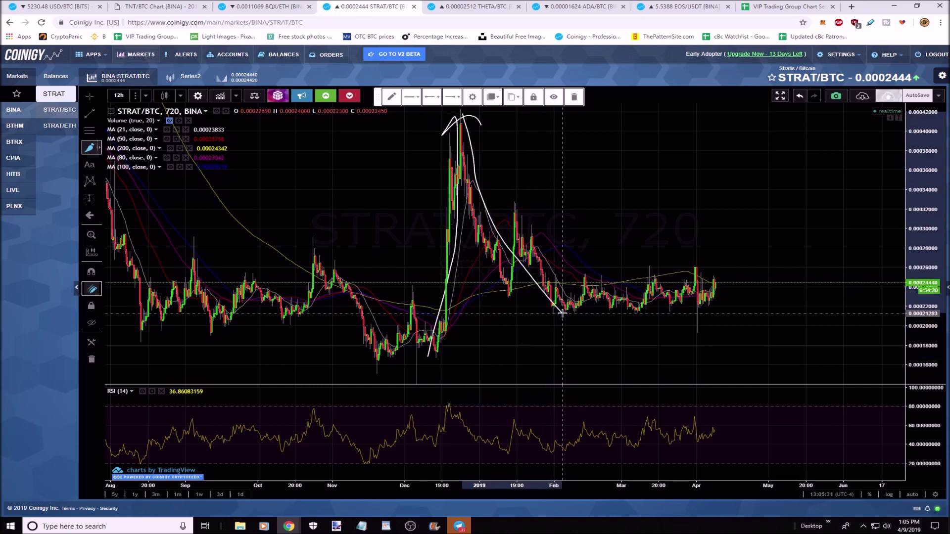
pyautogui.moveTo(634, 292)
pyautogui.mouseDown()
pyautogui.moveTo(638, 233)
pyautogui.moveTo(662, 248)
pyautogui.mouseUp()
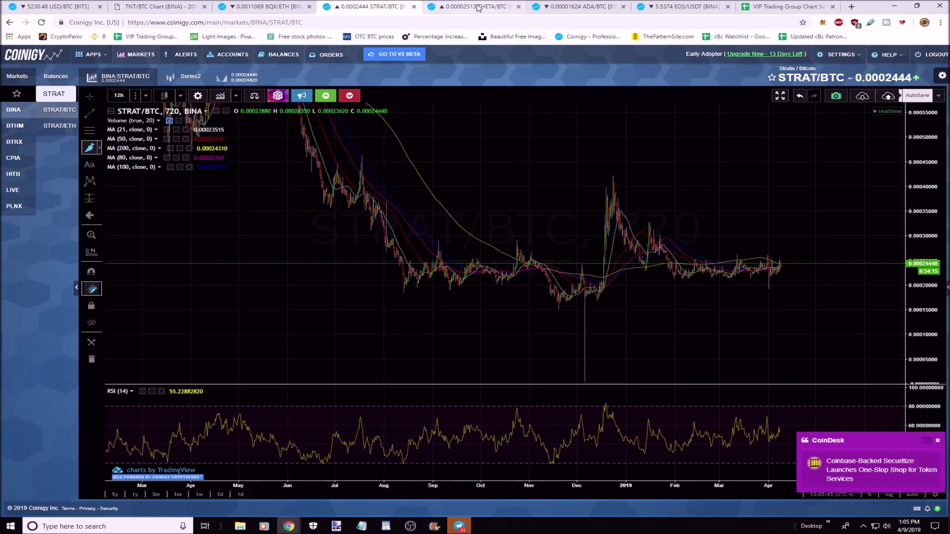
# Open the THETA/BTC chart and circle the early-January low and the March peak with the brush
pyautogui.click(478, 7)
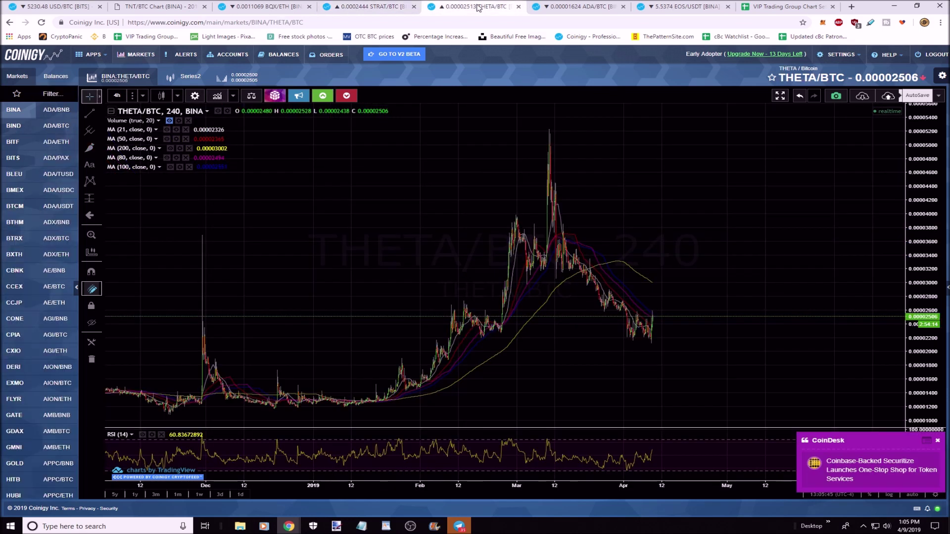
pyautogui.click(937, 446)
pyautogui.scroll(2, 433, 321)
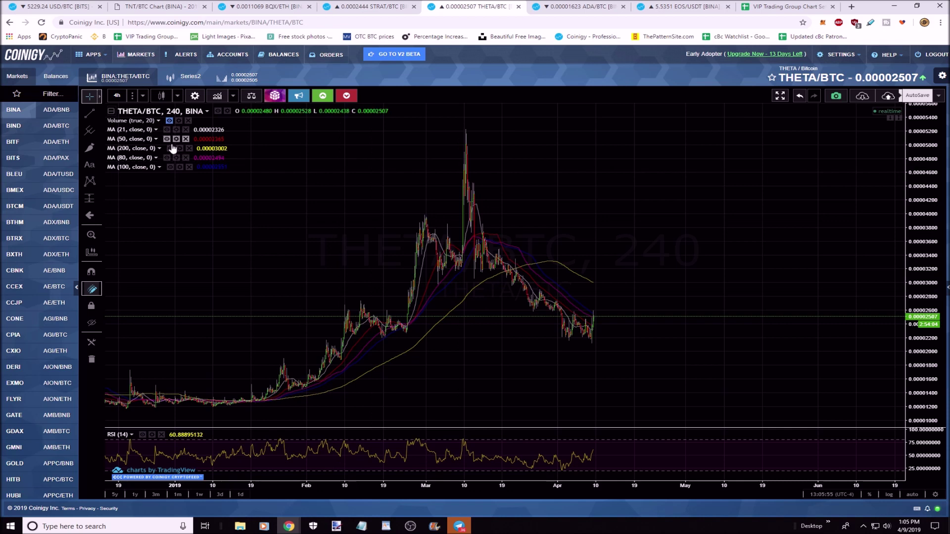
pyautogui.click(90, 148)
pyautogui.moveTo(228, 405)
pyautogui.mouseDown()
pyautogui.moveTo(202, 394)
pyautogui.moveTo(225, 410)
pyautogui.mouseUp()
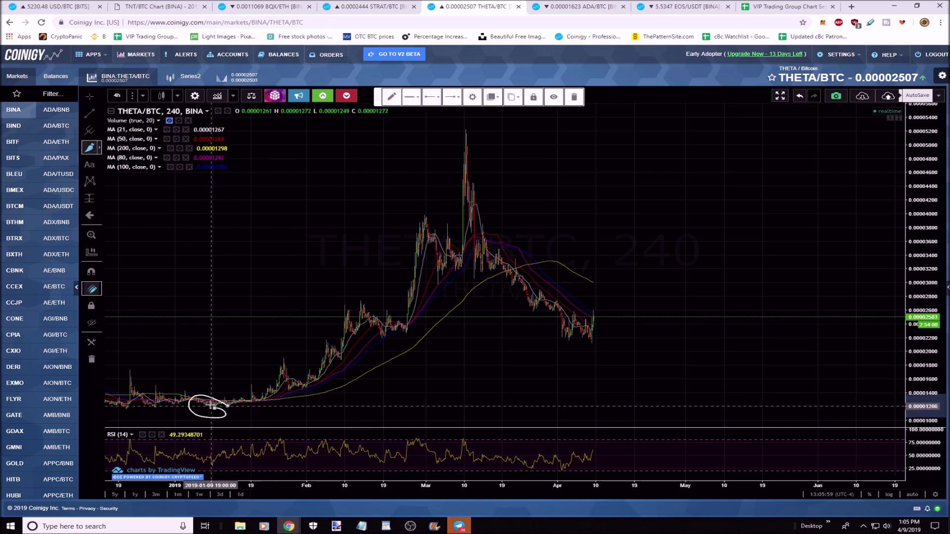
pyautogui.moveTo(464, 124); pyautogui.dragTo(432, 127)
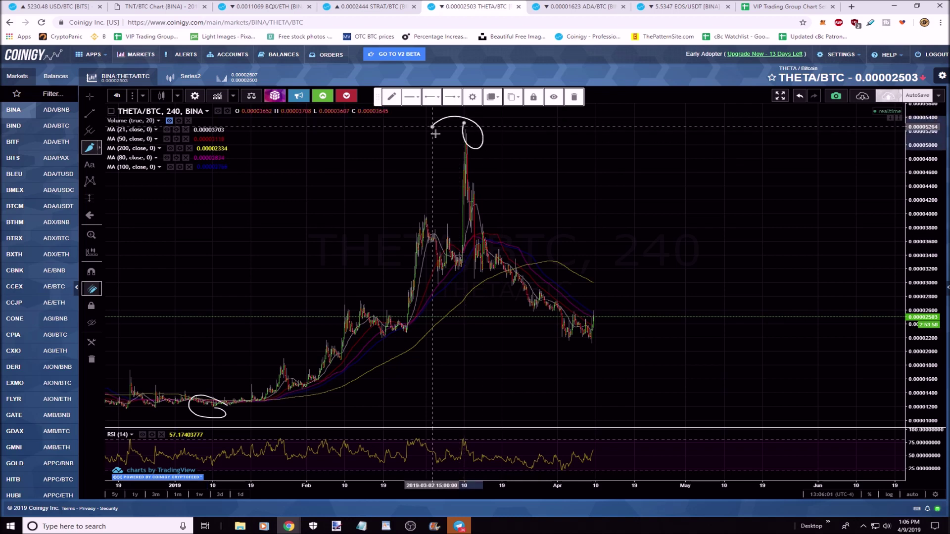
# Brush a circle around the late-February rally at about 0.000029 and a horizontal stroke near 0.00003 running from late March past April 20
pyautogui.moveTo(406, 280)
pyautogui.mouseDown()
pyautogui.moveTo(395, 296)
pyautogui.moveTo(418, 288)
pyautogui.mouseUp()
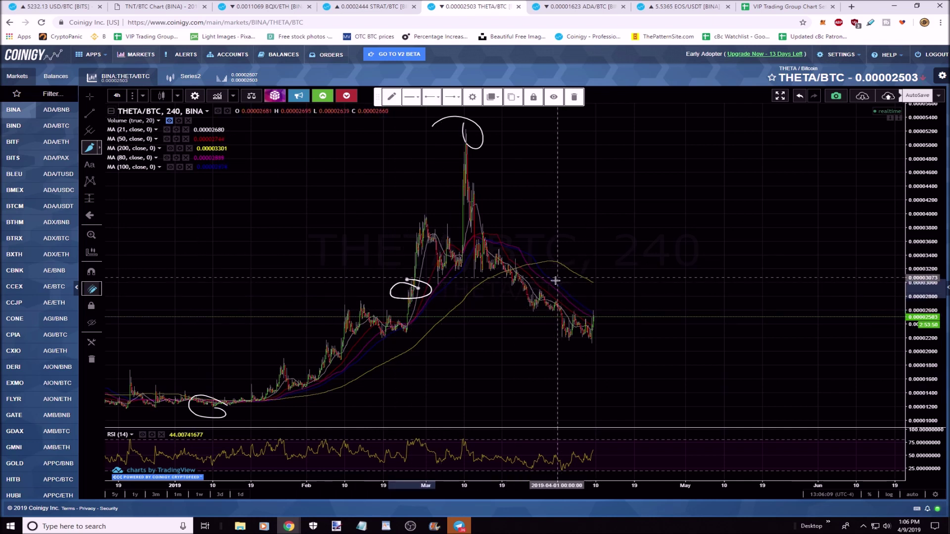
pyautogui.moveTo(556, 277)
pyautogui.mouseDown()
pyautogui.moveTo(579, 280)
pyautogui.moveTo(512, 282)
pyautogui.moveTo(649, 276)
pyautogui.mouseUp()
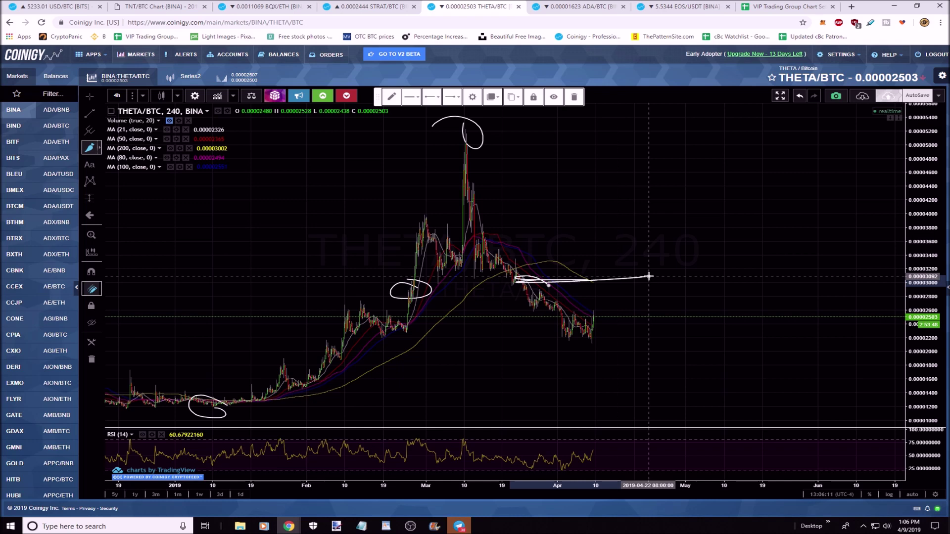
# Clear the chart's drawings and brush circles around the late-December low, the March peak and the early-April area near 0.000028
pyautogui.click(97, 347)
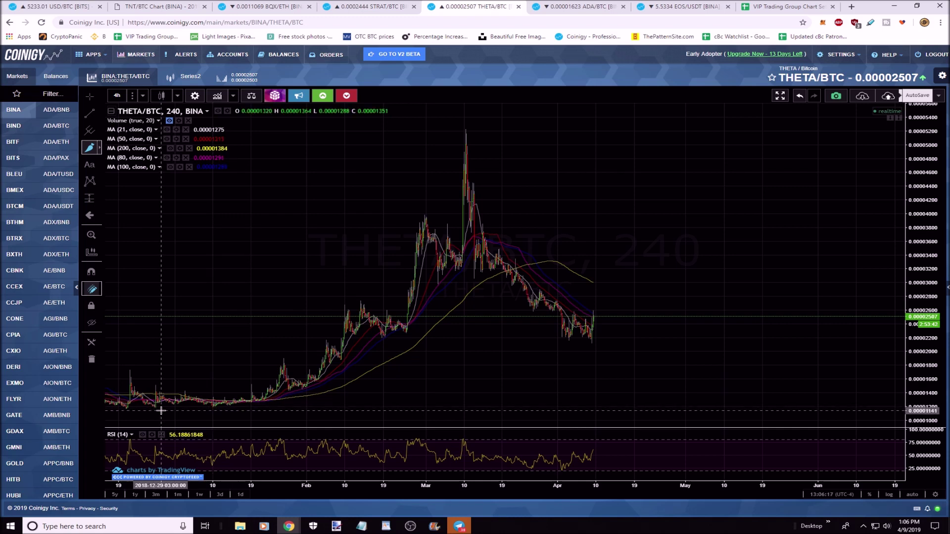
pyautogui.moveTo(157, 409); pyautogui.dragTo(162, 404)
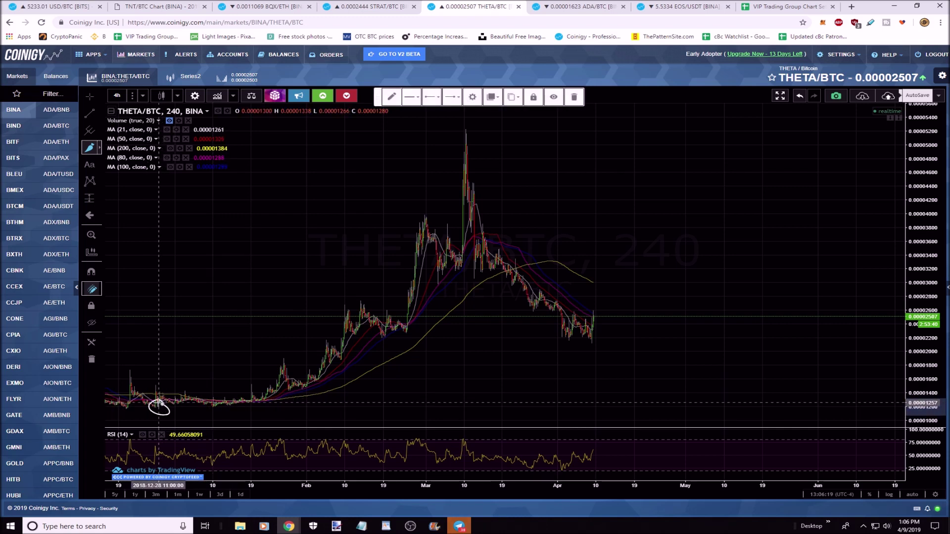
pyautogui.moveTo(468, 131); pyautogui.dragTo(466, 123)
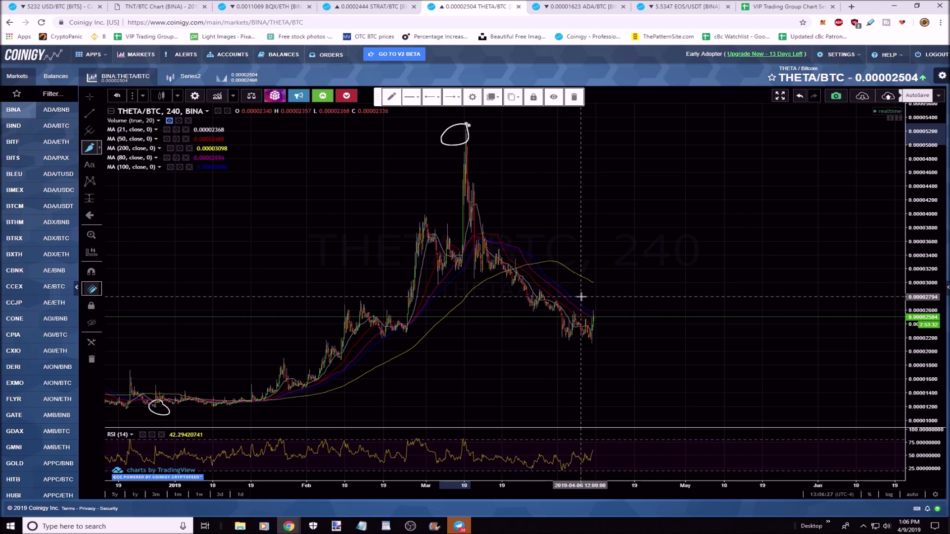
pyautogui.moveTo(580, 297); pyautogui.dragTo(579, 295)
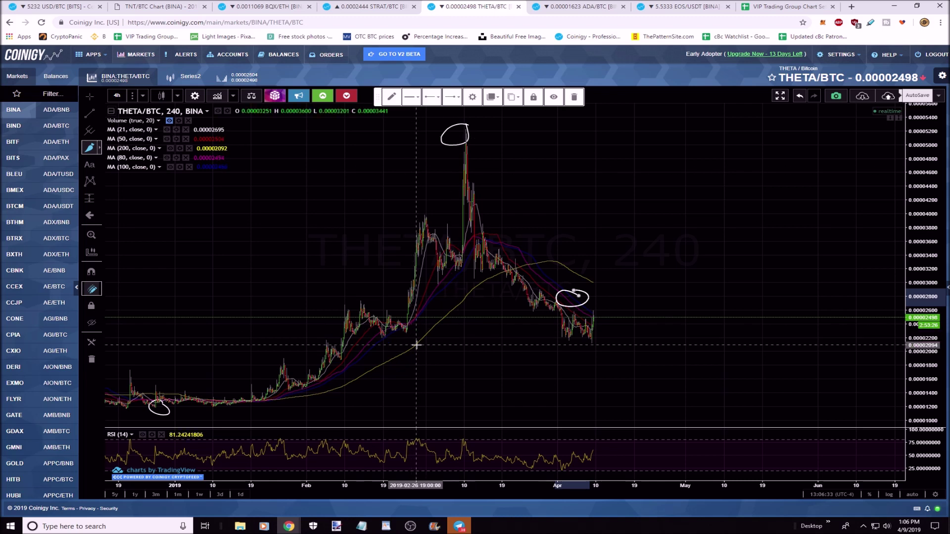
# Clear the drawings and brush circles around the late-February base, the March peak and three spots along the decline into April
pyautogui.click(92, 359)
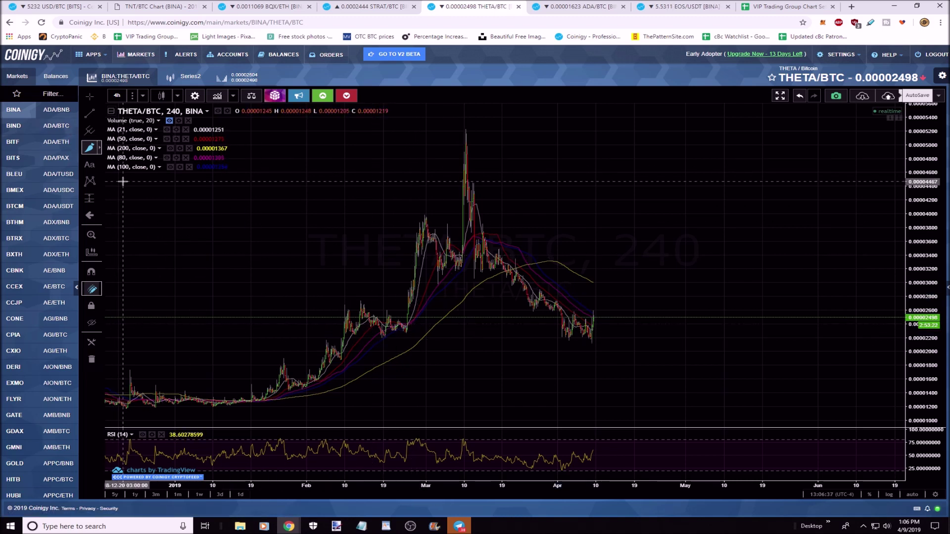
pyautogui.moveTo(413, 324)
pyautogui.mouseDown()
pyautogui.moveTo(395, 321)
pyautogui.moveTo(413, 323)
pyautogui.mouseUp()
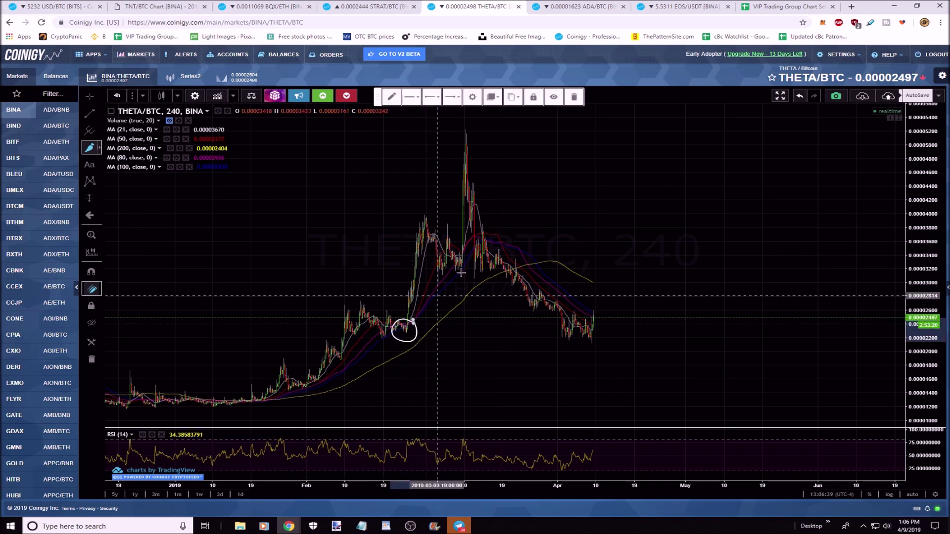
pyautogui.moveTo(482, 124); pyautogui.dragTo(453, 148)
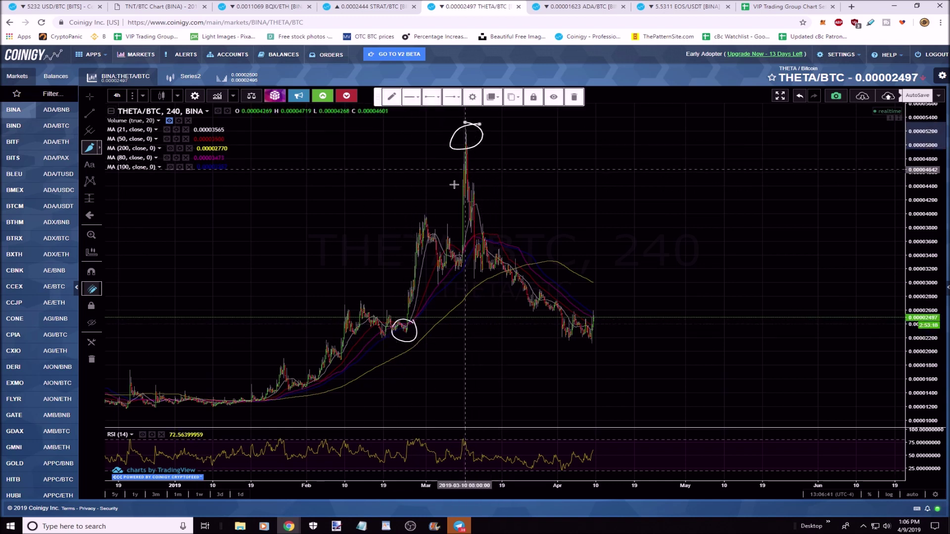
pyautogui.moveTo(502, 251); pyautogui.dragTo(497, 248)
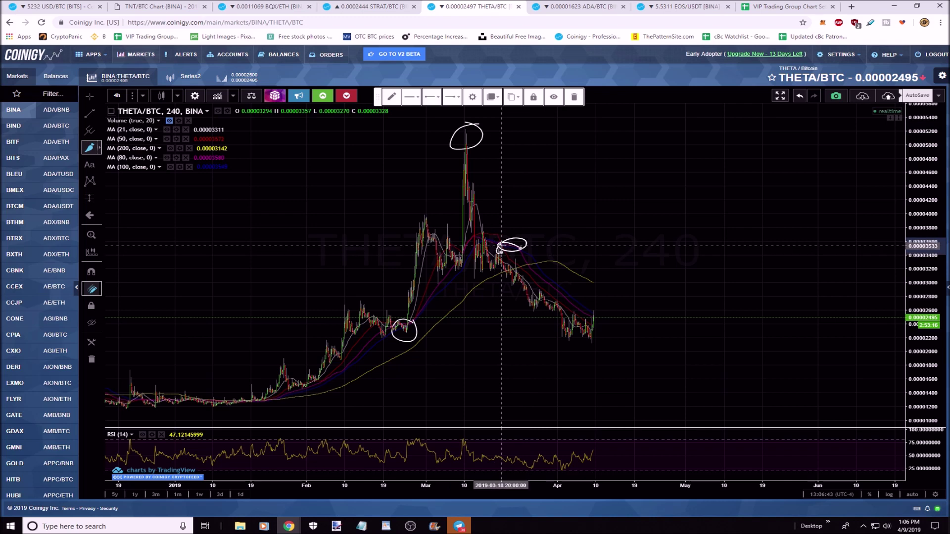
pyautogui.moveTo(549, 281); pyautogui.dragTo(545, 302)
pyautogui.moveTo(574, 324); pyautogui.dragTo(599, 332)
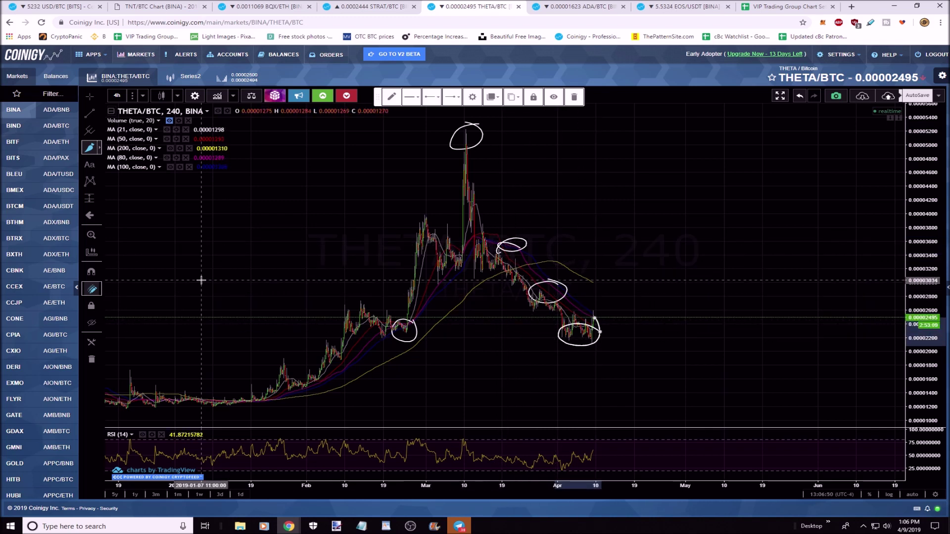
# Clear the chart and draw a Fib Retracement from the late-February low at 0.00002198 up to the March high at 0.00005226, extended to May 10
pyautogui.click(93, 360)
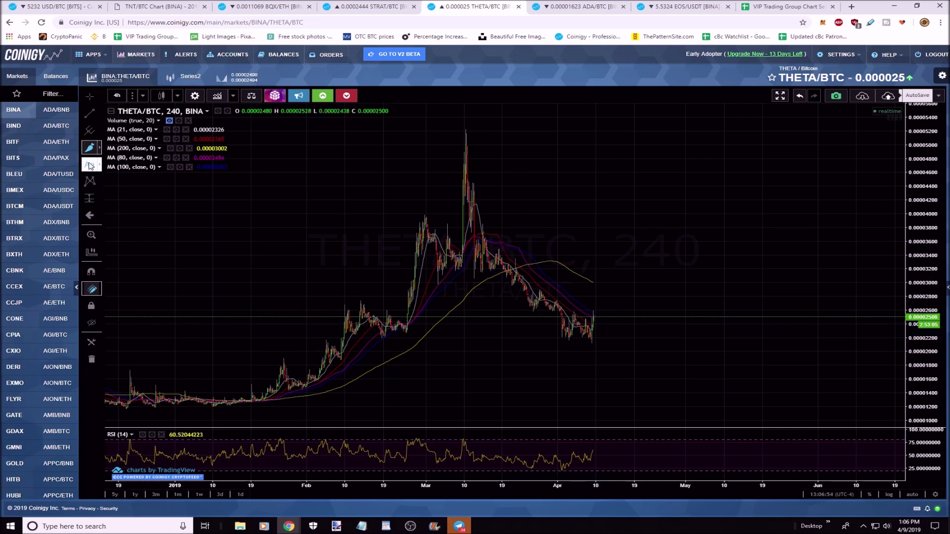
pyautogui.click(97, 133)
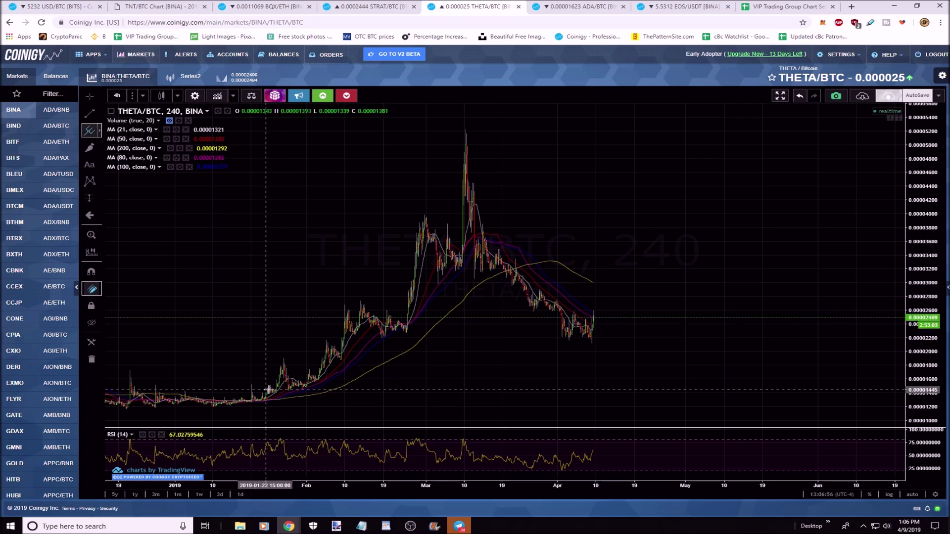
pyautogui.click(99, 130)
pyautogui.click(138, 269)
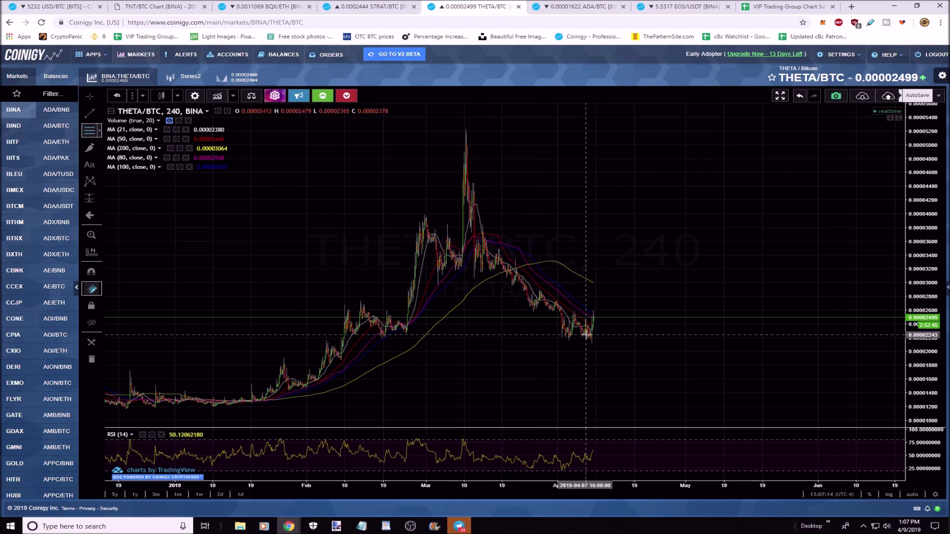
pyautogui.click(397, 338)
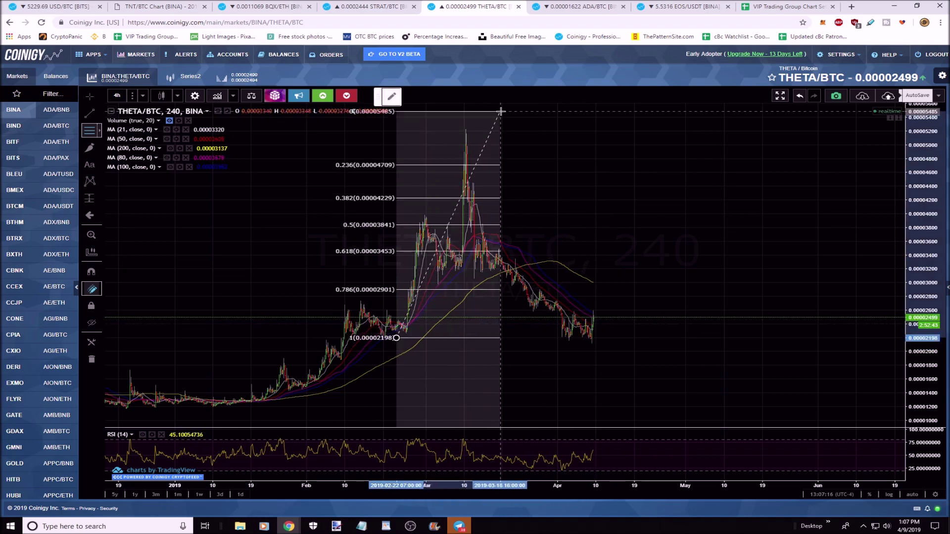
pyautogui.click(727, 129)
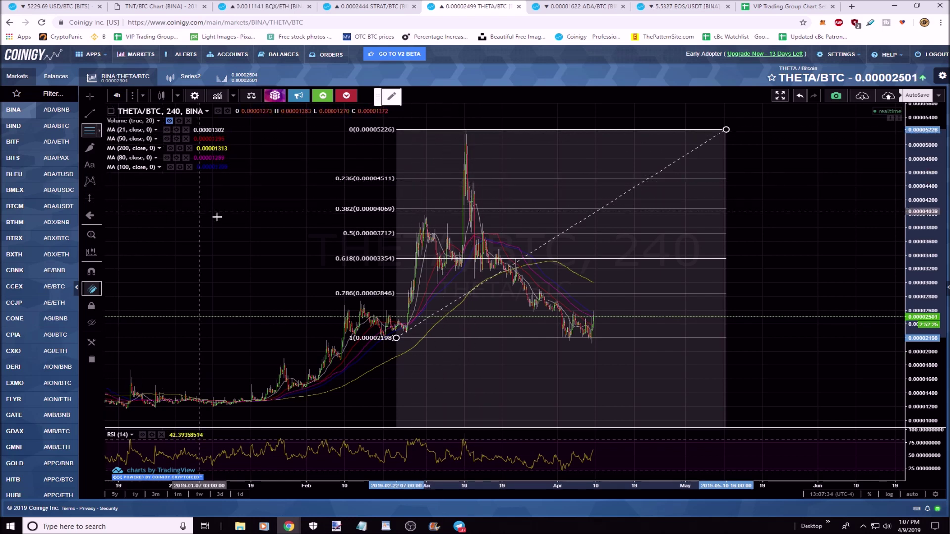
# Brush circles around the early-April lows above the 1 level and around the 0.5 and 0.618 level lines
pyautogui.click(89, 148)
pyautogui.moveTo(604, 322)
pyautogui.mouseDown()
pyautogui.moveTo(599, 341)
pyautogui.moveTo(593, 308)
pyautogui.mouseUp()
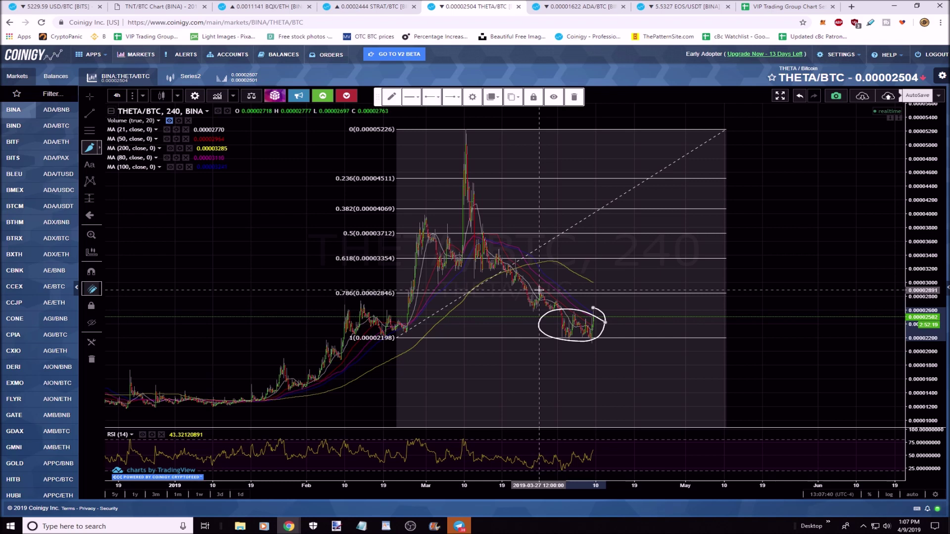
pyautogui.moveTo(560, 228)
pyautogui.mouseDown()
pyautogui.moveTo(540, 245)
pyautogui.moveTo(536, 229)
pyautogui.mouseUp()
pyautogui.moveTo(593, 256)
pyautogui.mouseDown()
pyautogui.moveTo(611, 263)
pyautogui.moveTo(582, 246)
pyautogui.mouseUp()
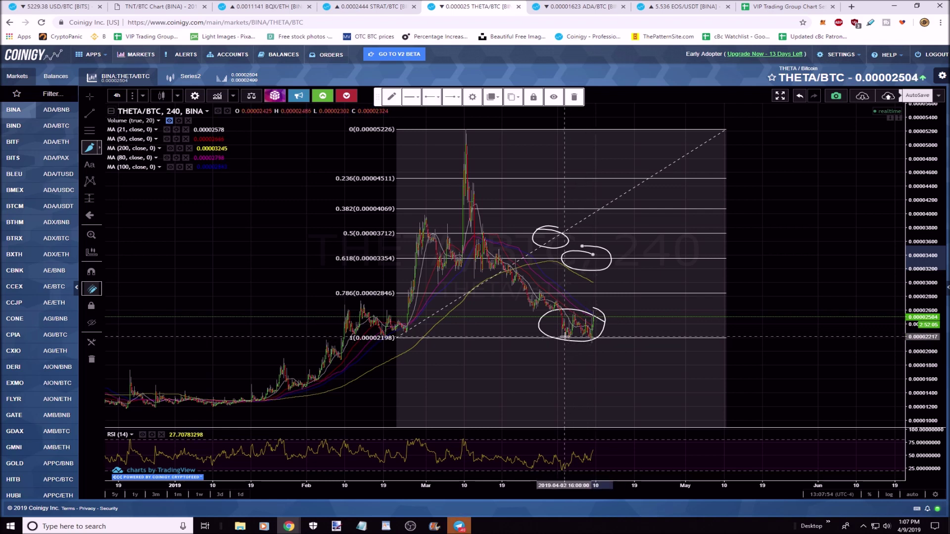
# Clear the chart and draw a Fib Retracement from the March peak at 0.00005226 down to the April low at 0.00002172, extended to May 10
pyautogui.click(98, 359)
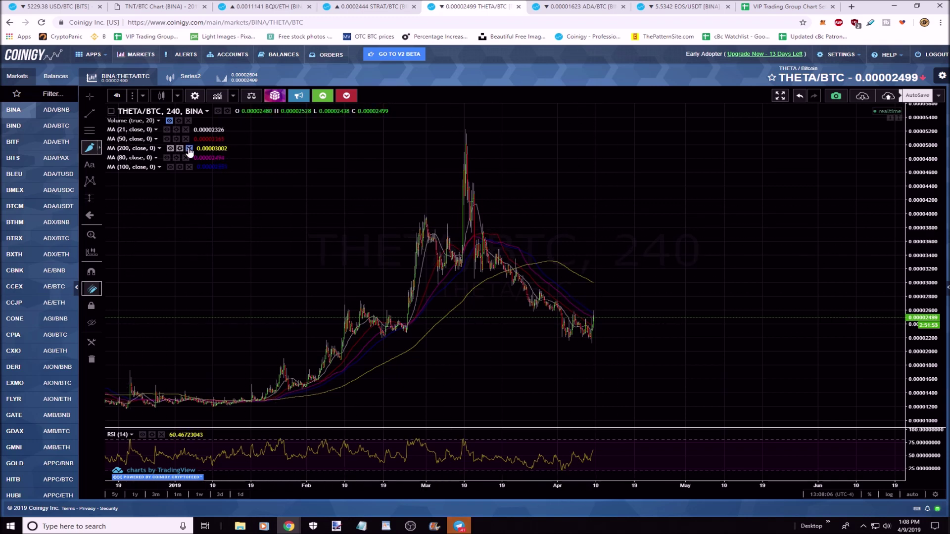
pyautogui.click(99, 133)
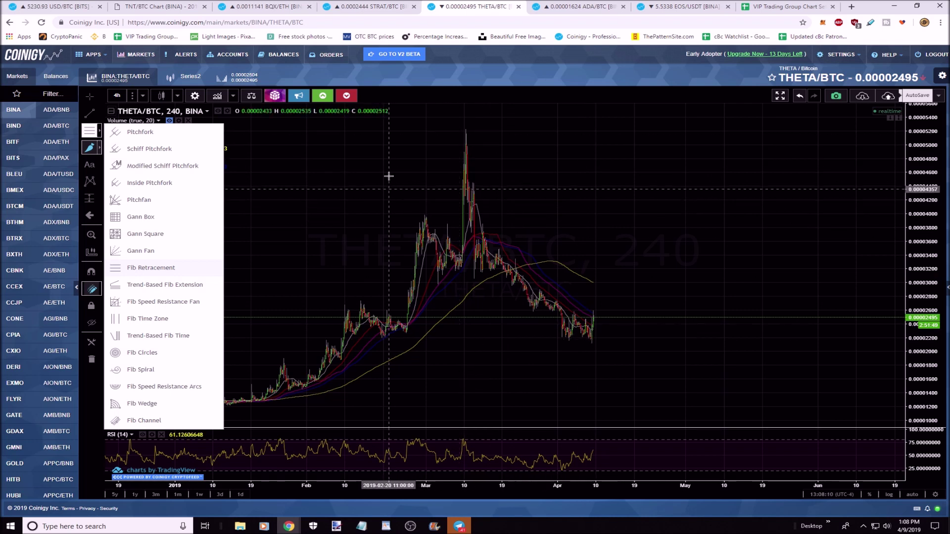
pyautogui.click(159, 276)
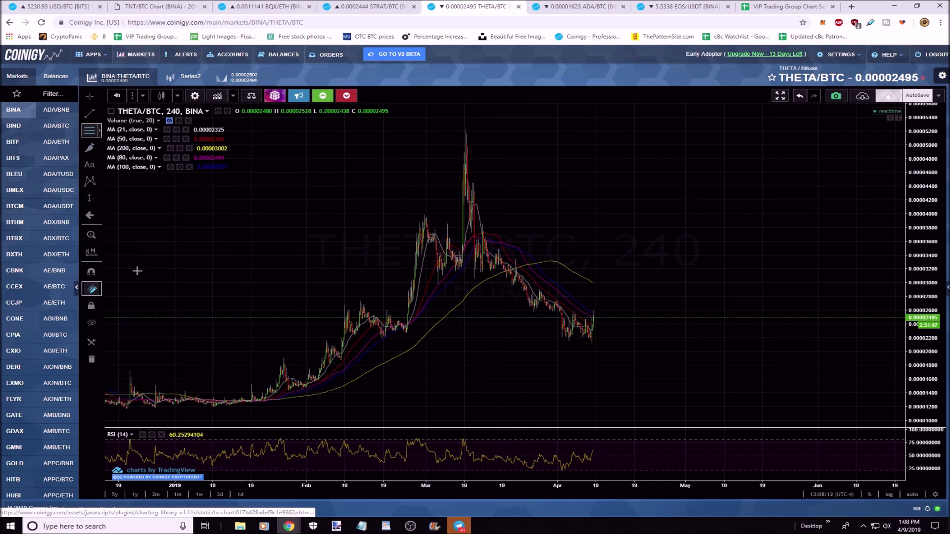
pyautogui.click(471, 131)
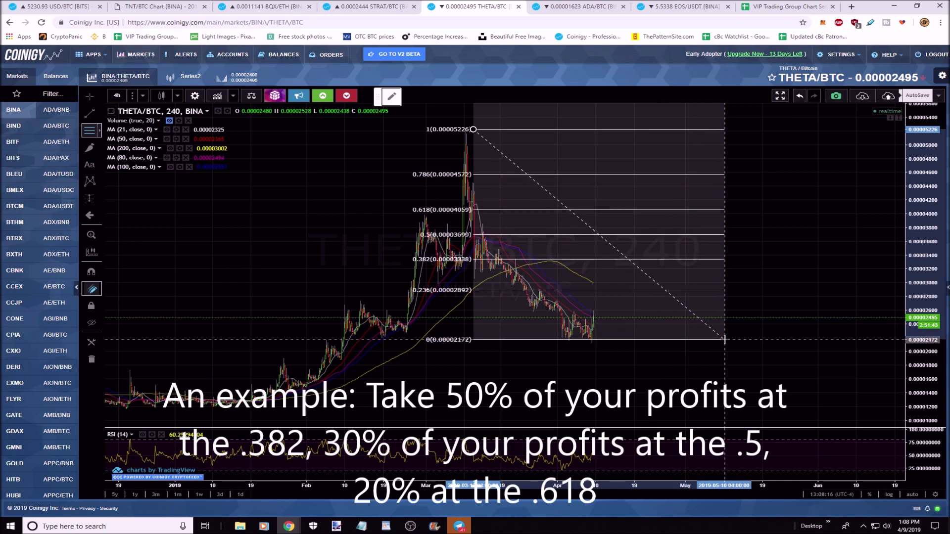
pyautogui.click(724, 340)
pyautogui.click(90, 149)
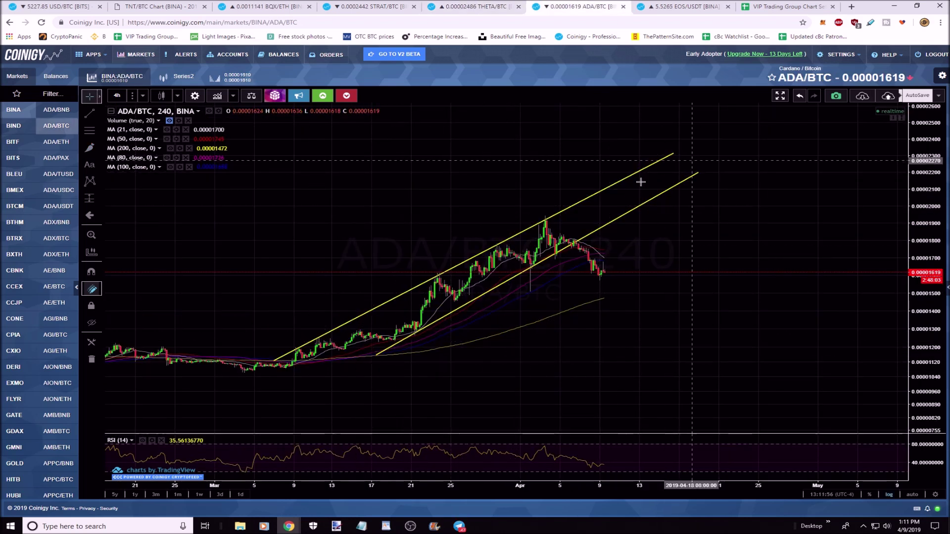
# Draw a Fib Retracement on the ADA/BTC chart from the March low at 0.00001056 to 0.00001950, and brush a mark beside the latest candles
pyautogui.rightClick(361, 108)
pyautogui.click(439, 240)
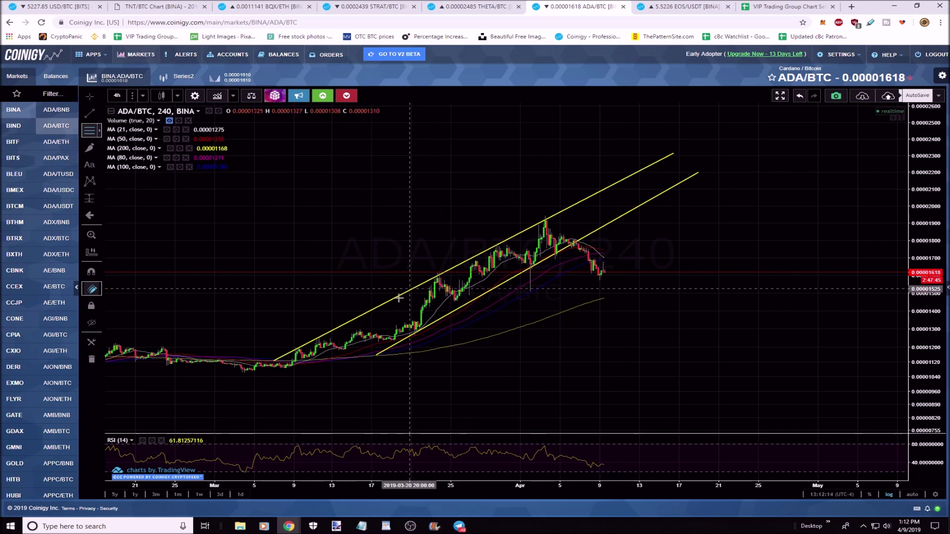
pyautogui.click(257, 371)
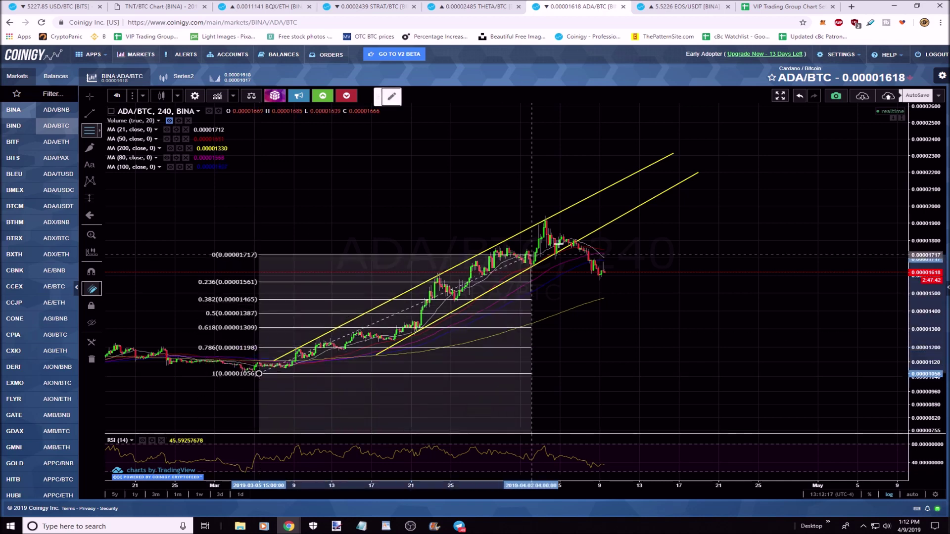
pyautogui.click(631, 215)
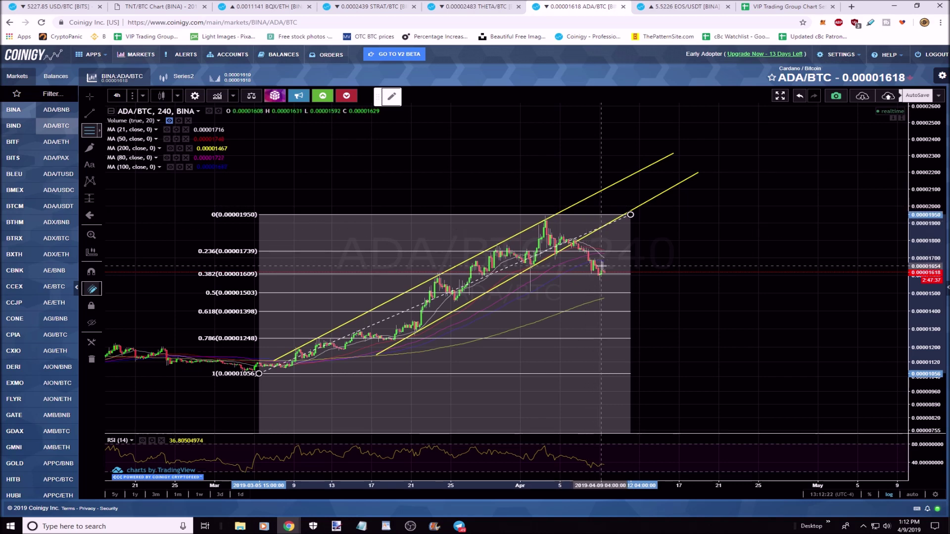
pyautogui.click(90, 148)
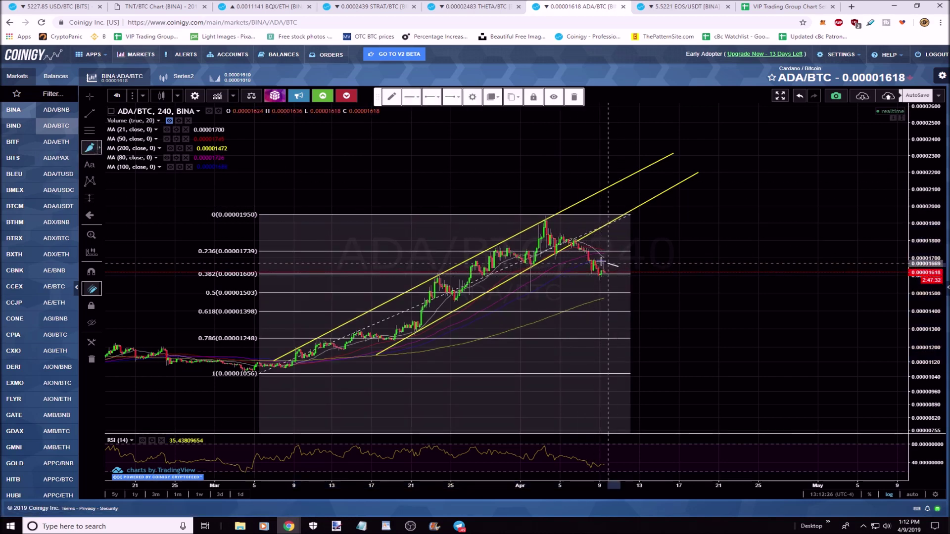
pyautogui.moveTo(623, 268); pyautogui.dragTo(618, 267)
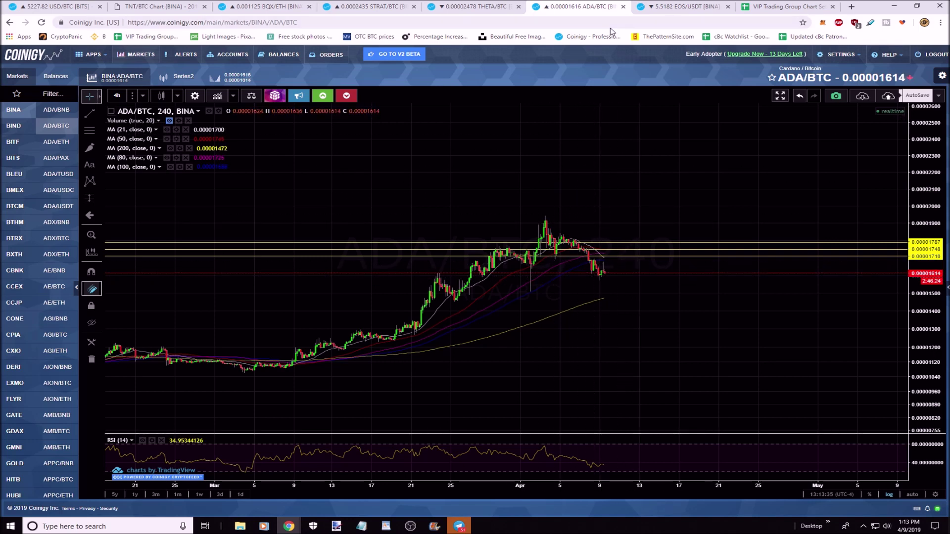
# Open the EOS/USDT chart and draw a trend line along the pennant's flagpole from about 5.95 down to about 4.18
pyautogui.click(677, 6)
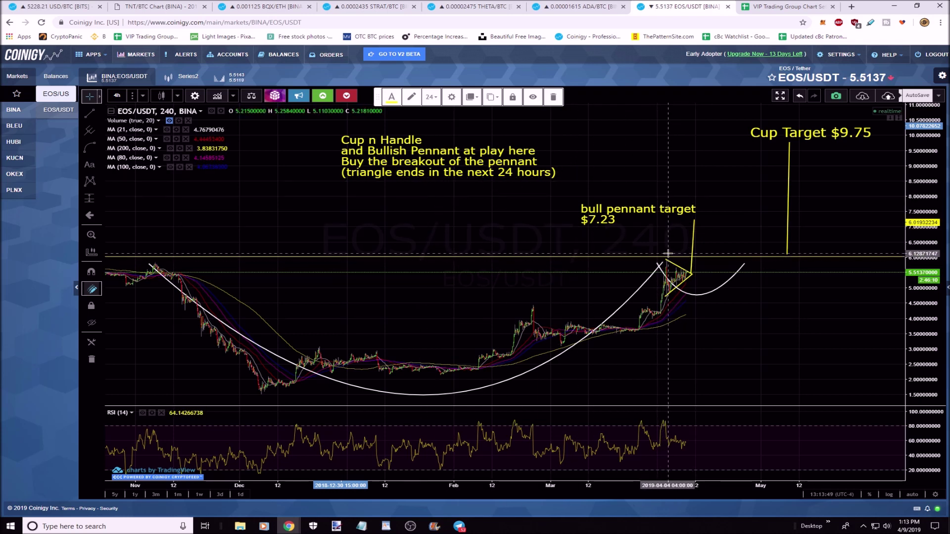
pyautogui.hotkey('alt', 't')
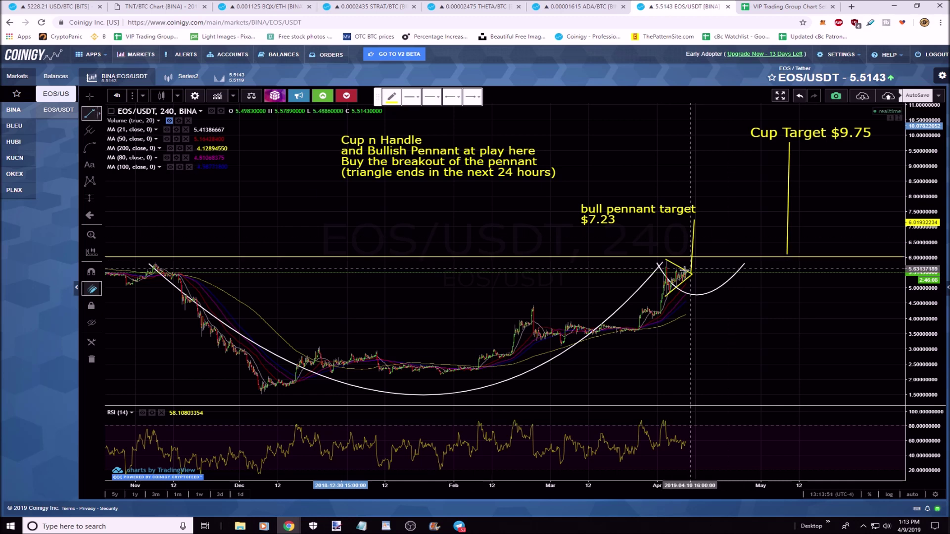
pyautogui.click(667, 259)
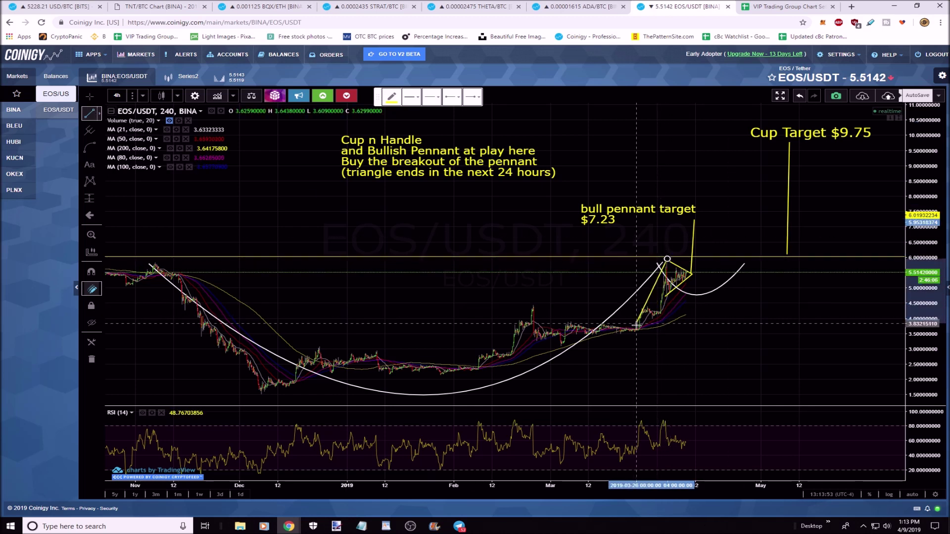
pyautogui.click(660, 312)
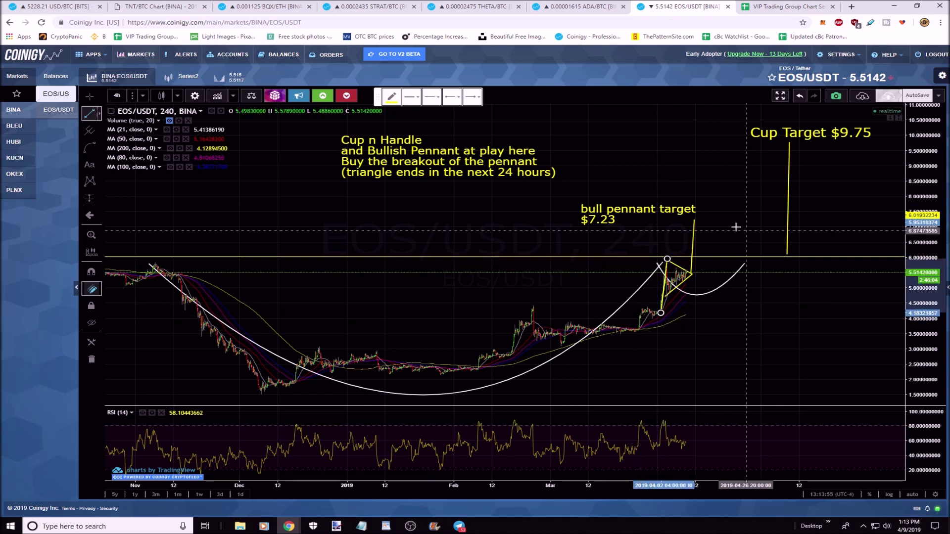
pyautogui.click(696, 220)
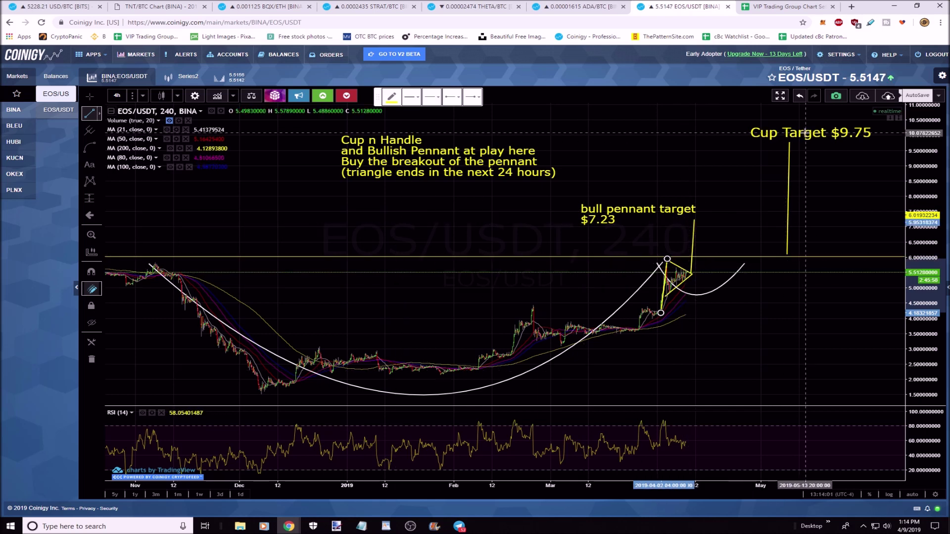
# On the daily EOS/USDT chart, delete the multi-line Cup n Handle note and place a horizontal line at about 6.66
pyautogui.scroll(-10, 251, 238)
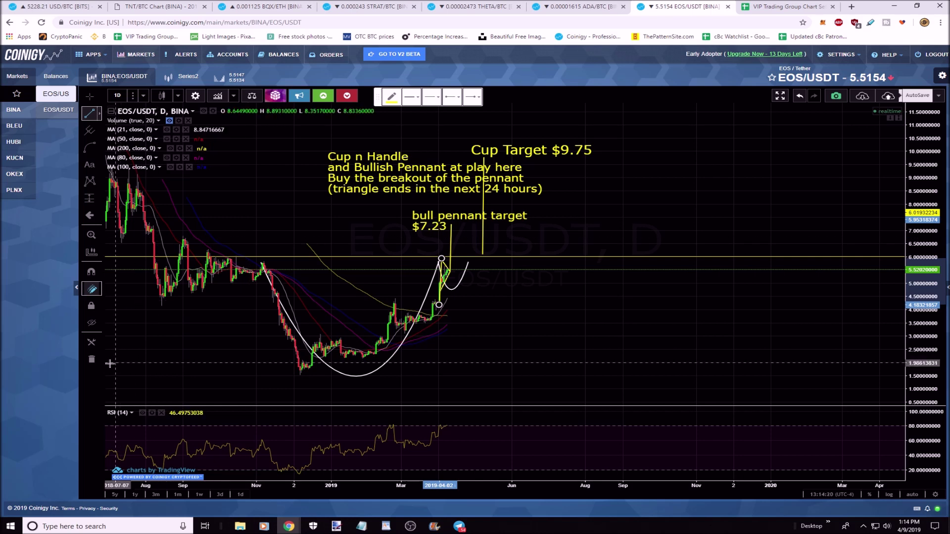
pyautogui.click(432, 174)
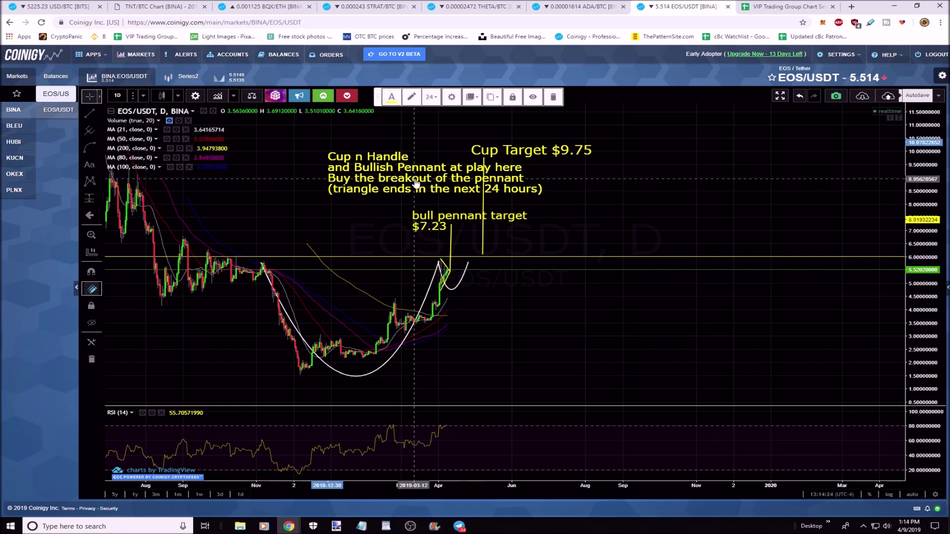
pyautogui.press('Delete')
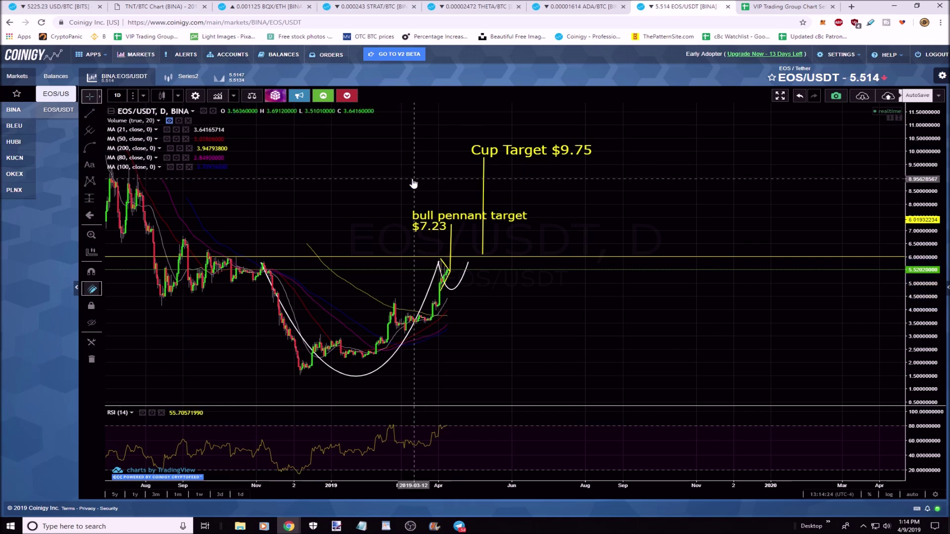
pyautogui.click(245, 239)
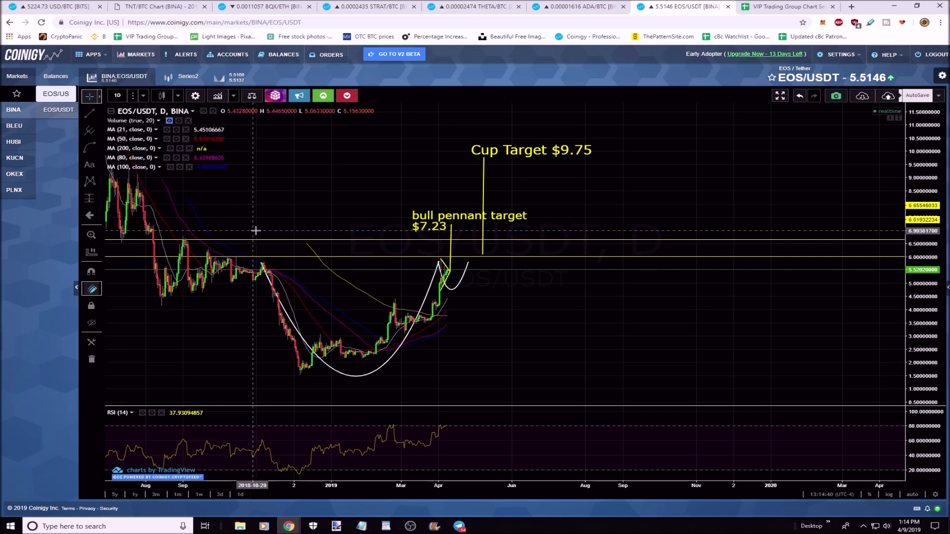
# Place horizontal resistance lines at about 7.33, 9.02 and 8.60 on the daily EOS/USDT chart
pyautogui.scroll(-3, 287, 218)
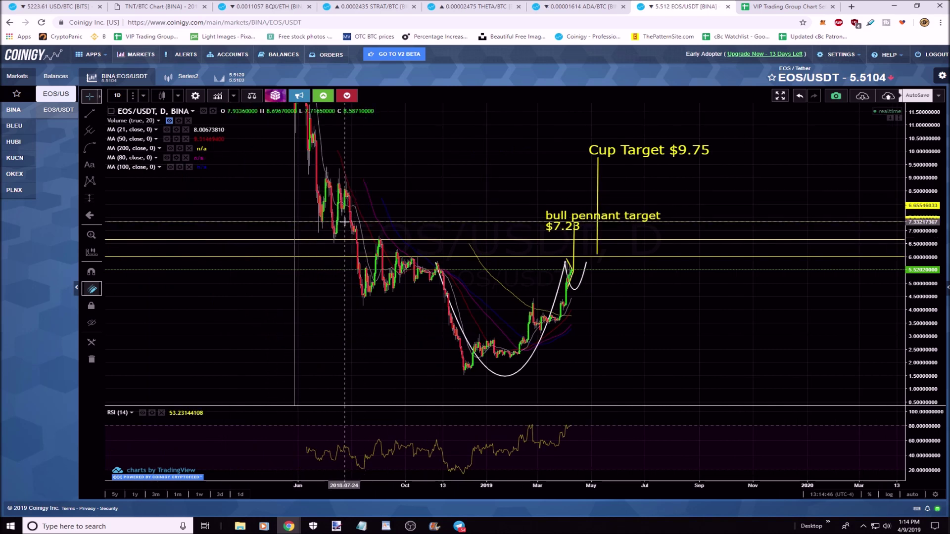
pyautogui.click(360, 177)
pyautogui.click(369, 188)
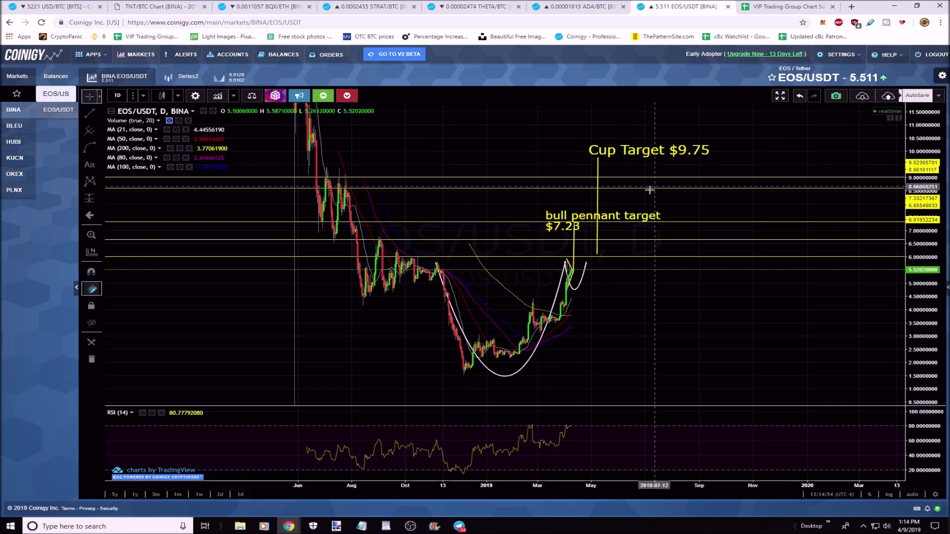
pyautogui.click(569, 280)
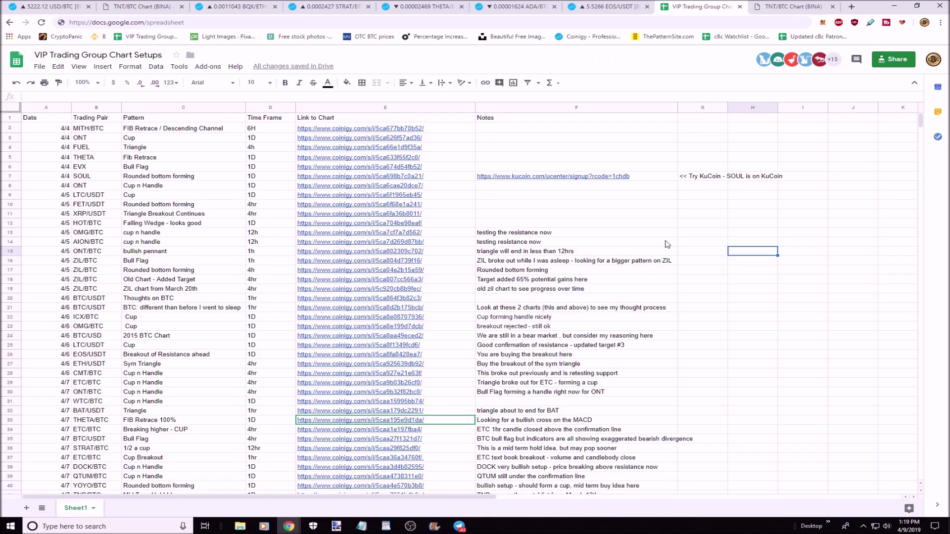
# Open the 4/9 EOS/USDT chart link from the VIP Trading Group Chart Setups spreadsheet, check the live EOS/USDT chart, and return to the spreadsheet
pyautogui.scroll(-3, 436, 300)
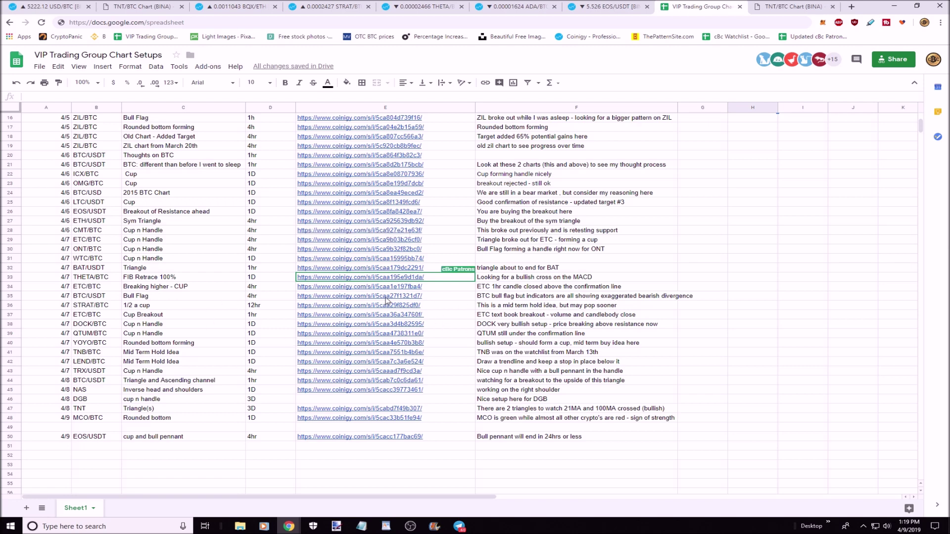
pyautogui.scroll(3, 356, 451)
pyautogui.scroll(-4, 317, 430)
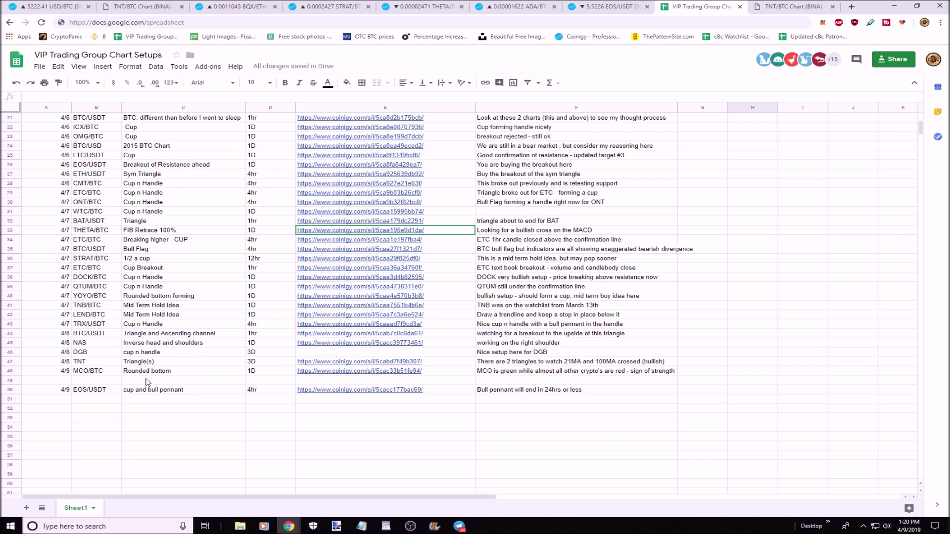
pyautogui.moveTo(395, 394)
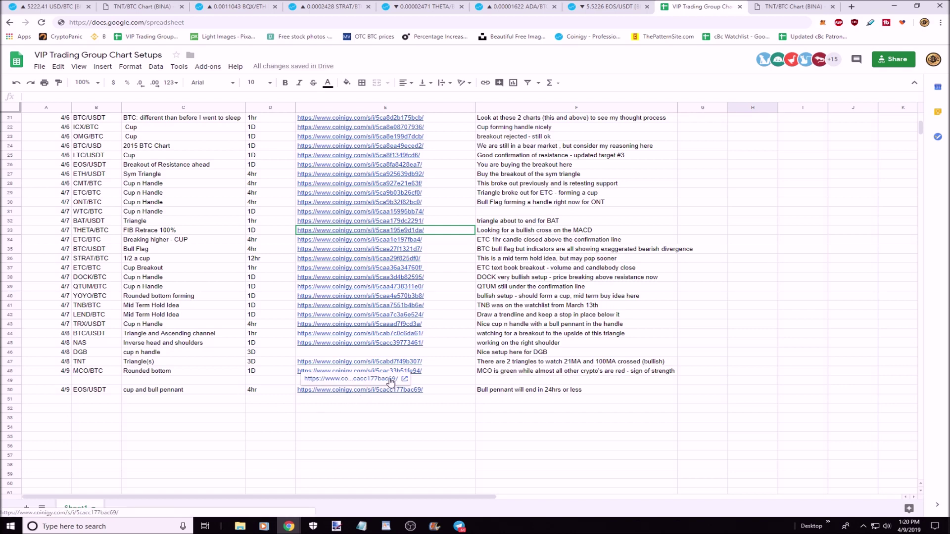
pyautogui.click(387, 379)
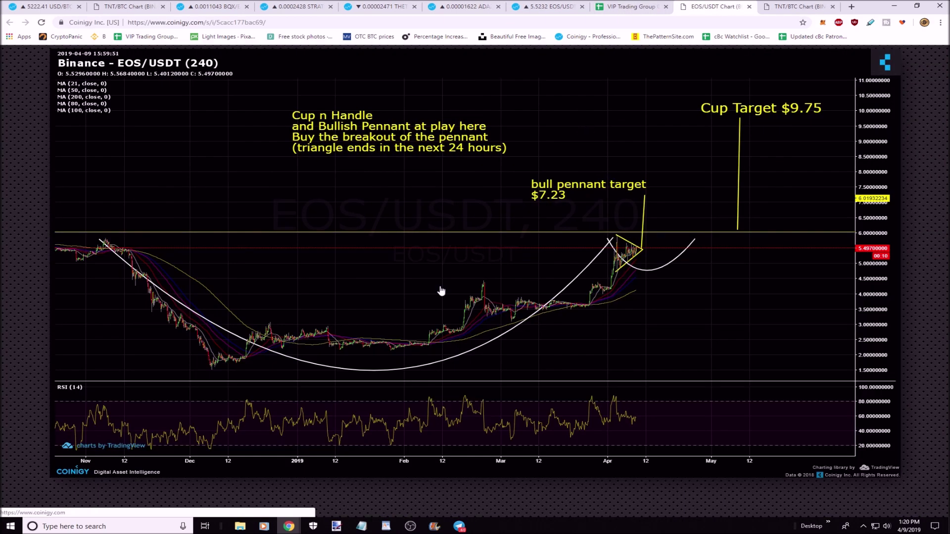
pyautogui.click(549, 6)
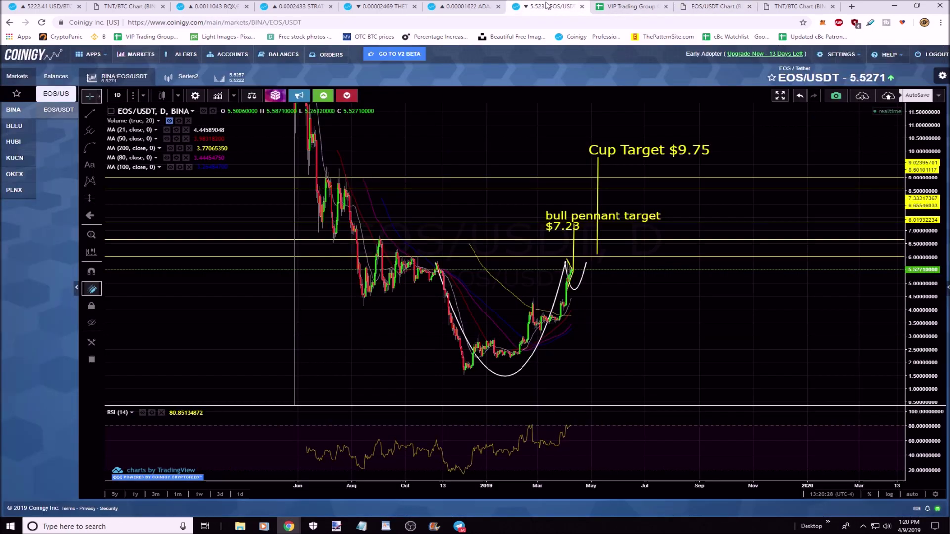
pyautogui.click(632, 7)
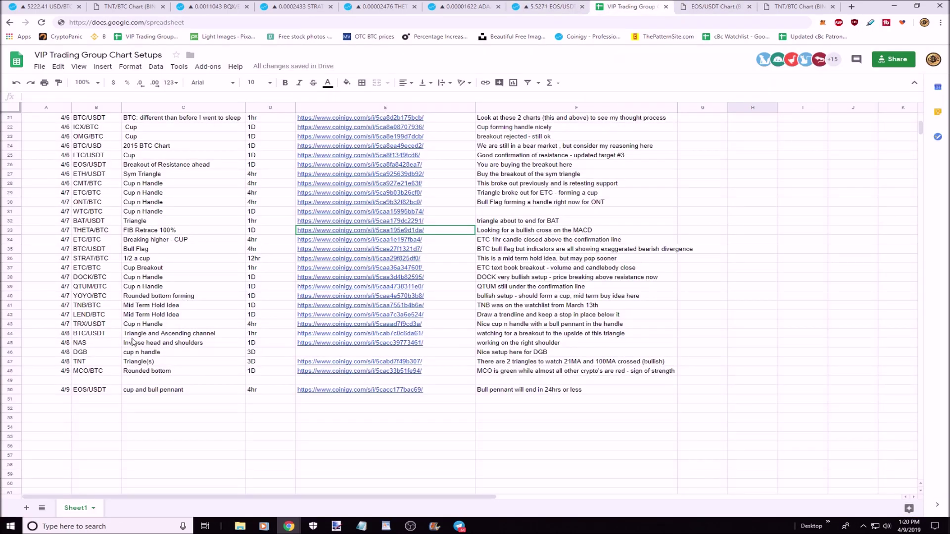
# View the shared charts linked in the 4/8 TNT and 4/7 TRX/USDT rows, returning to the spreadsheet after each
pyautogui.moveTo(347, 365)
pyautogui.click(348, 364)
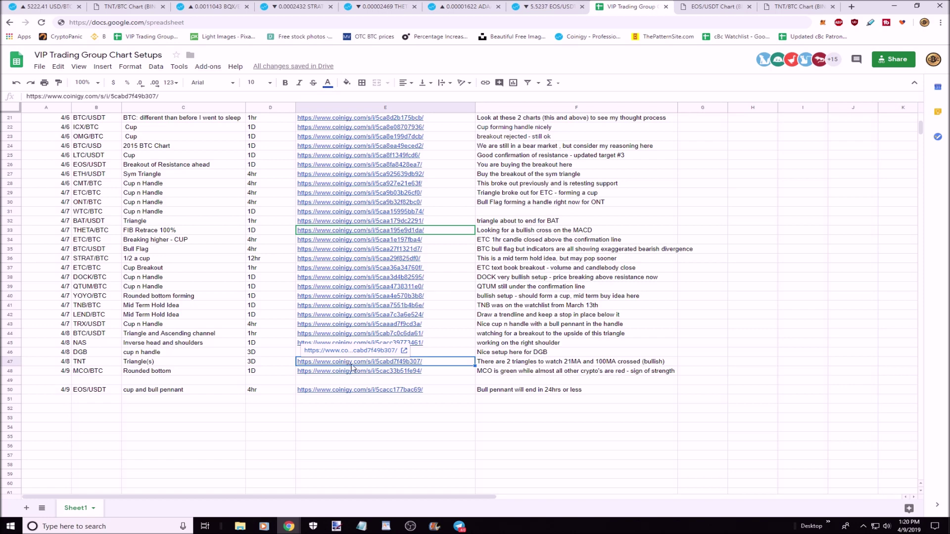
pyautogui.click(371, 351)
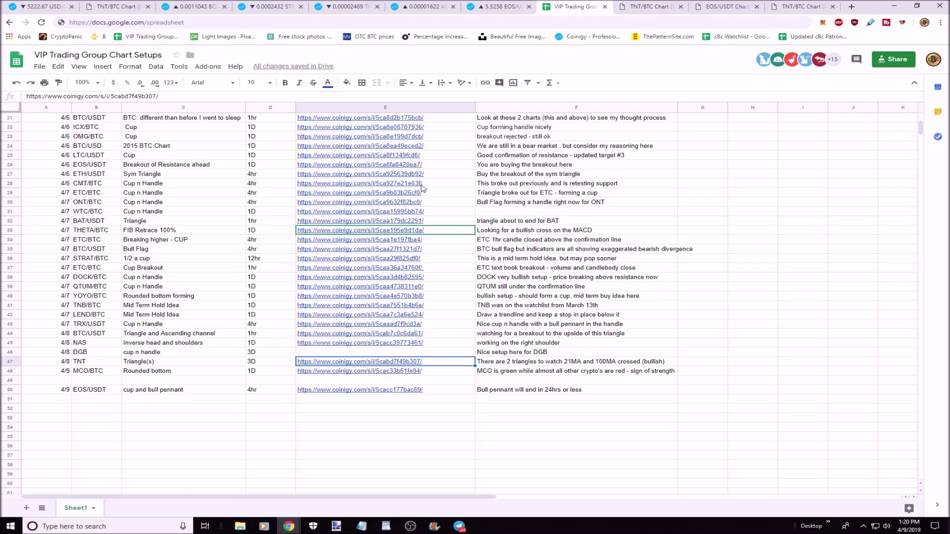
pyautogui.click(569, 7)
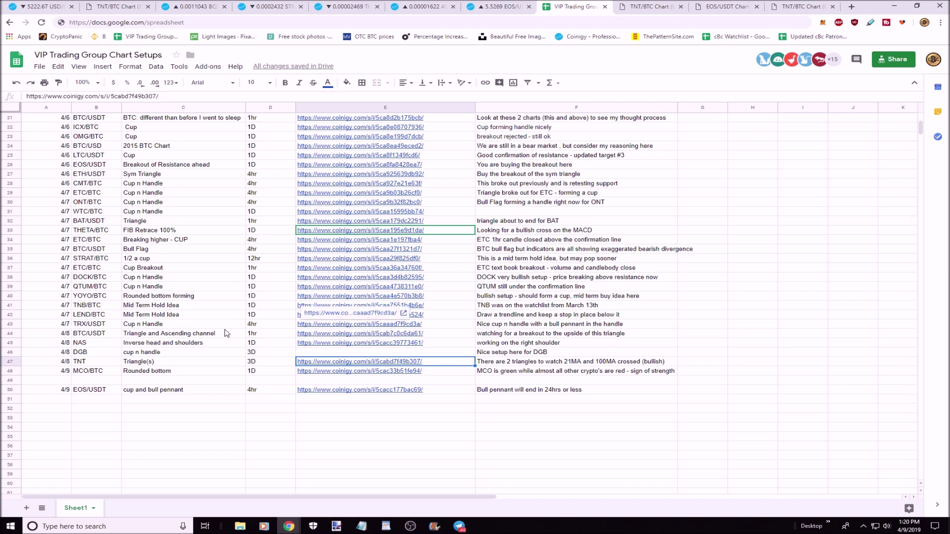
pyautogui.click(369, 314)
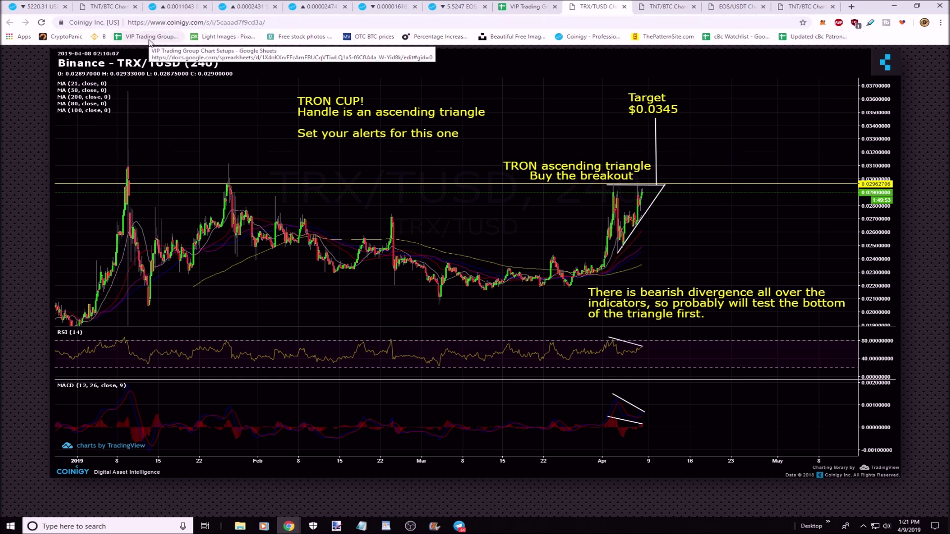
pyautogui.click(524, 8)
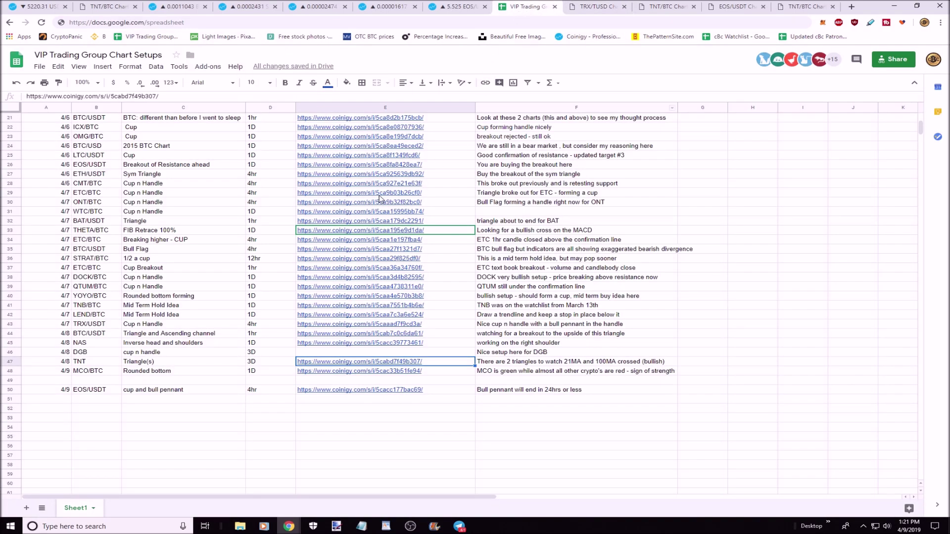